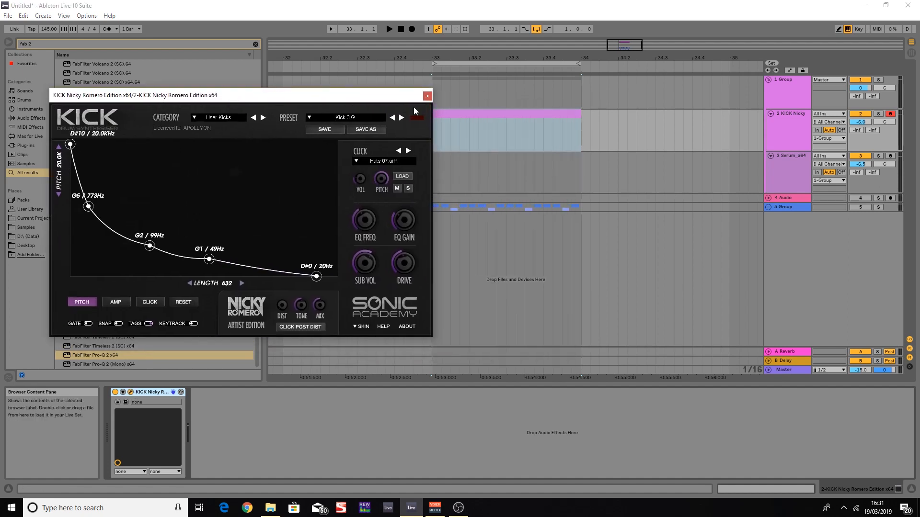
Step: Close the KICK plug-in window and open the kick track's empty MIDI clip with a fixed 1/8 note grid
left_click_drag(397, 99, 391, 127)
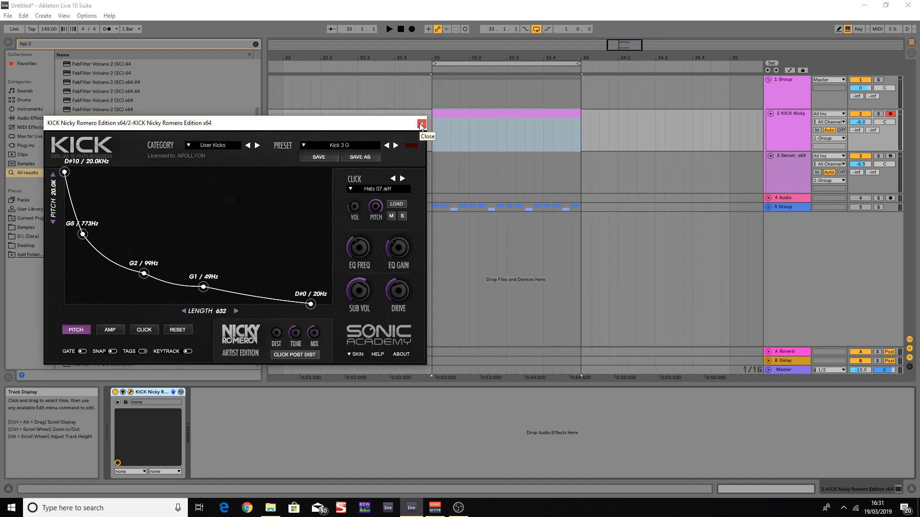
left_click(421, 124)
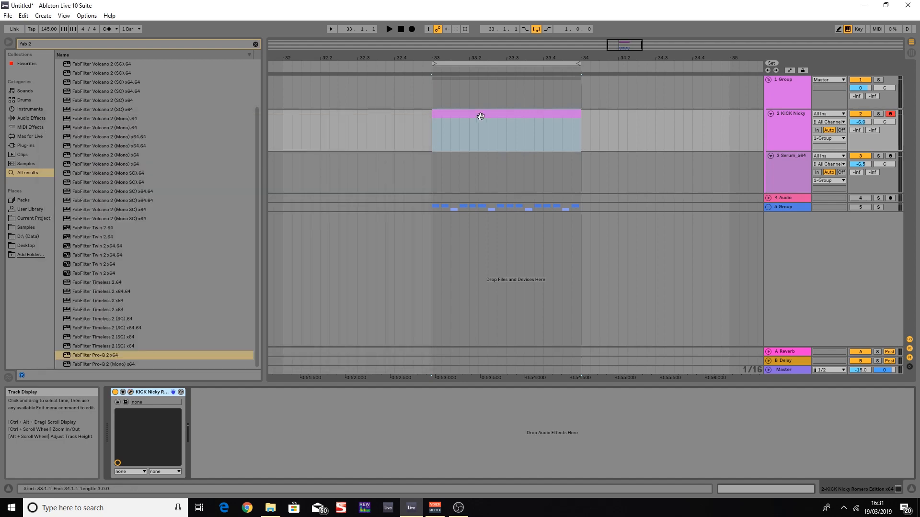
left_click(482, 115)
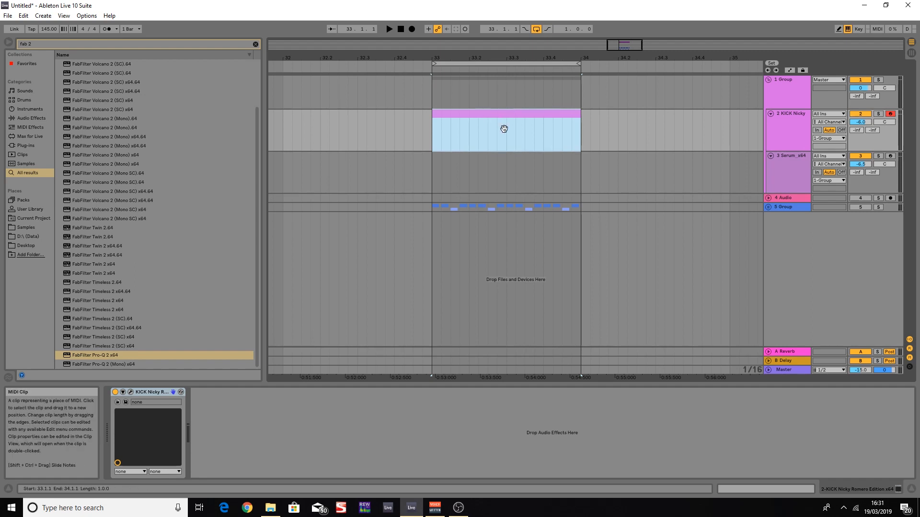
double_click(531, 122)
right_click(424, 352)
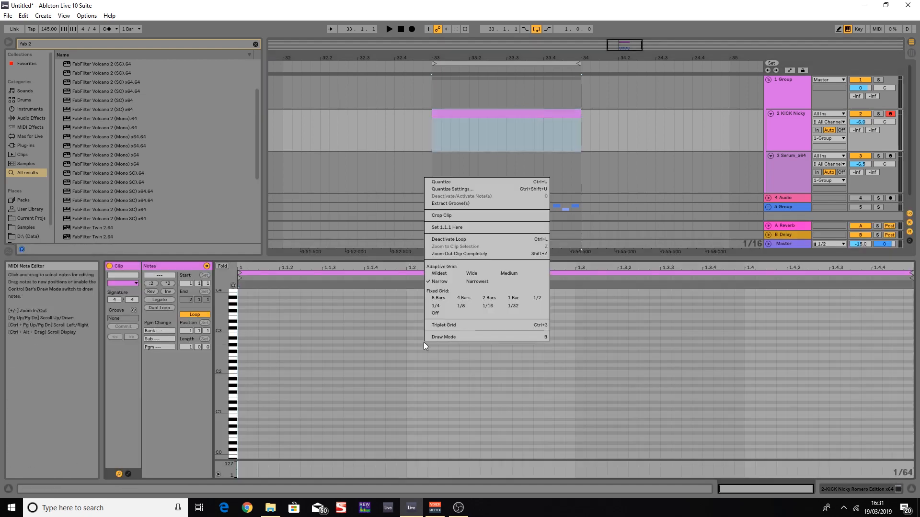
left_click(464, 309)
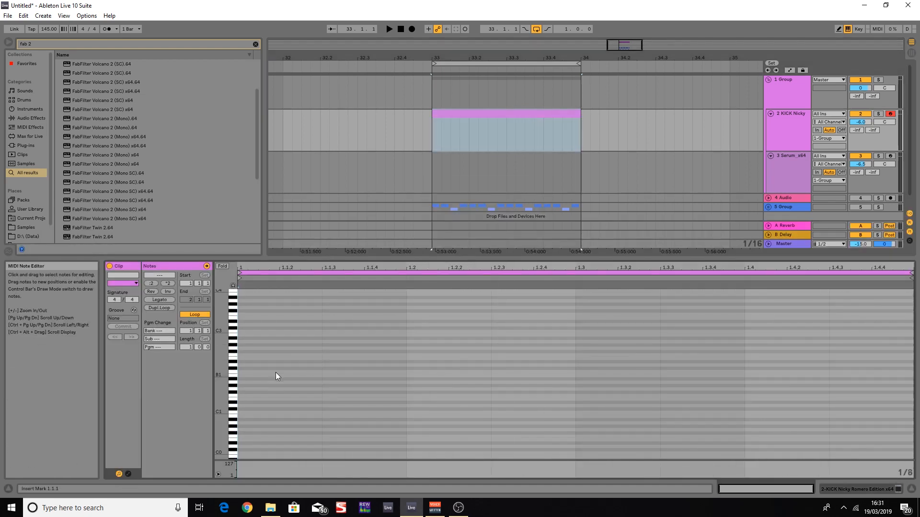
Step: Add a G0 eighth note on the first beat, duplicate it onto the other three beats, and play the kick clip
scroll(279, 405, "down", 5)
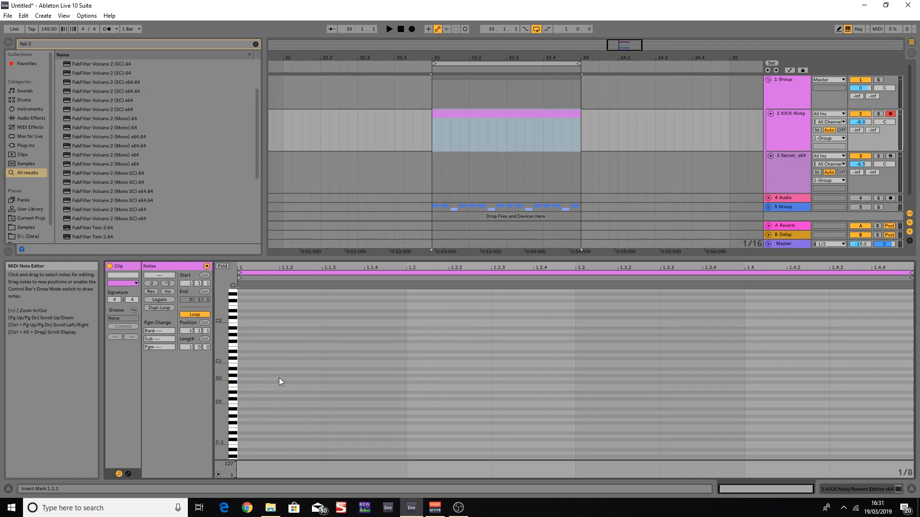
double_click(279, 377)
key("ctrl+d")
key("ctrl+d")
key("ctrl+d")
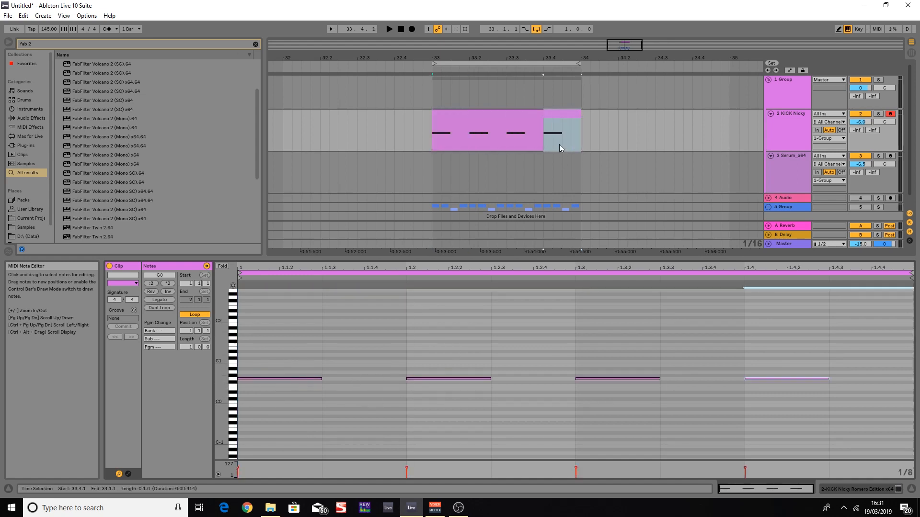
left_click(543, 118)
key("space")
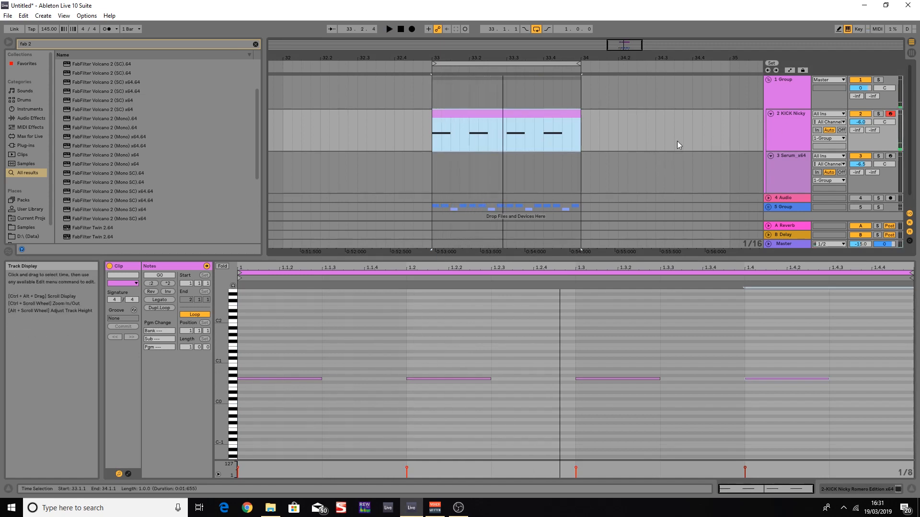
Step: Inspect the Serum instrument on track 3, then close its window
left_click(796, 166)
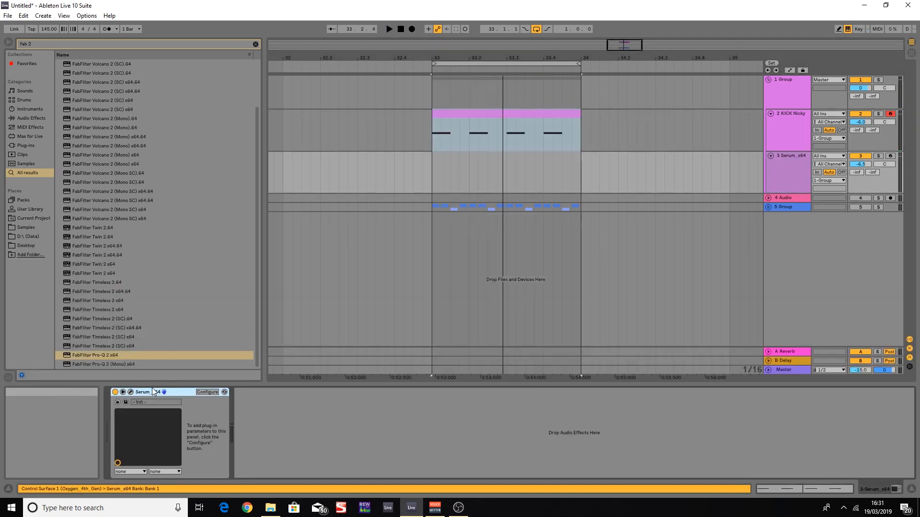
left_click(131, 392)
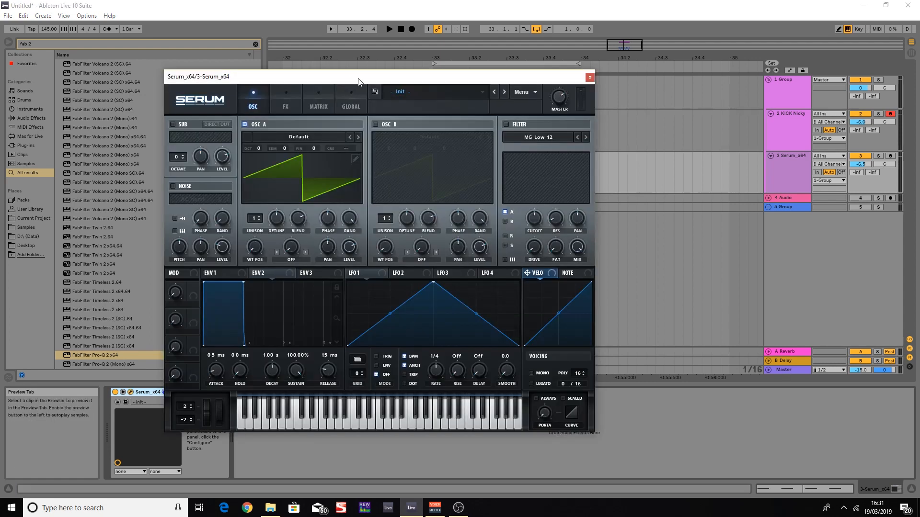
left_click_drag(358, 79, 385, 62)
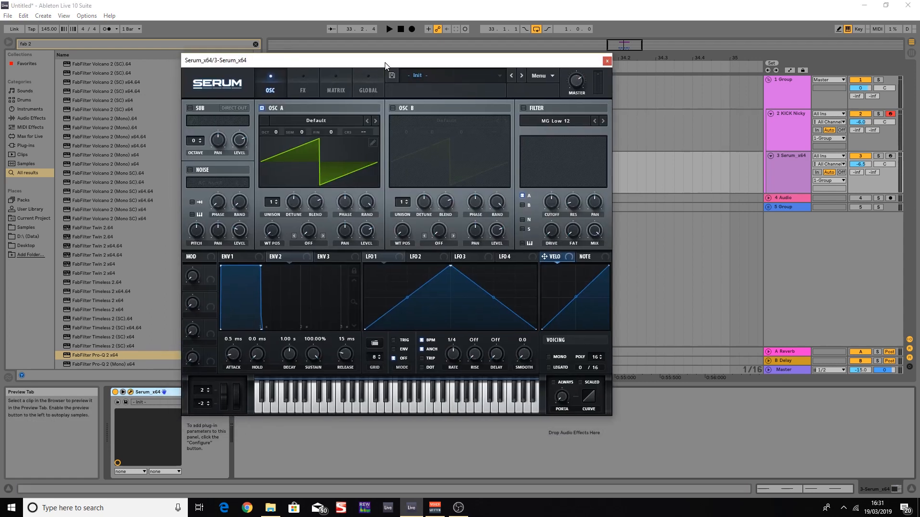
left_click(605, 63)
Step: Create a one-bar MIDI clip at bar 33 on the Serum track and set its note grid to 1/16
left_click_drag(434, 182, 583, 187)
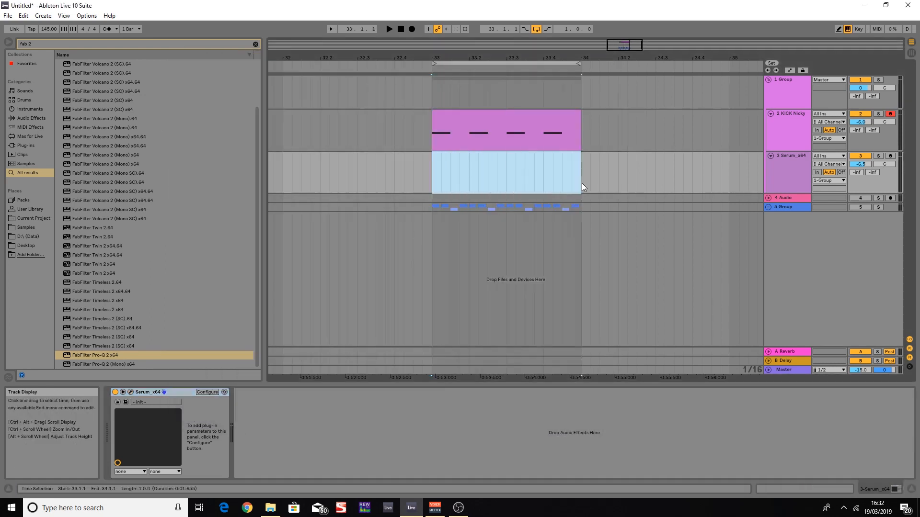
key("ctrl+shift+m")
right_click(376, 376)
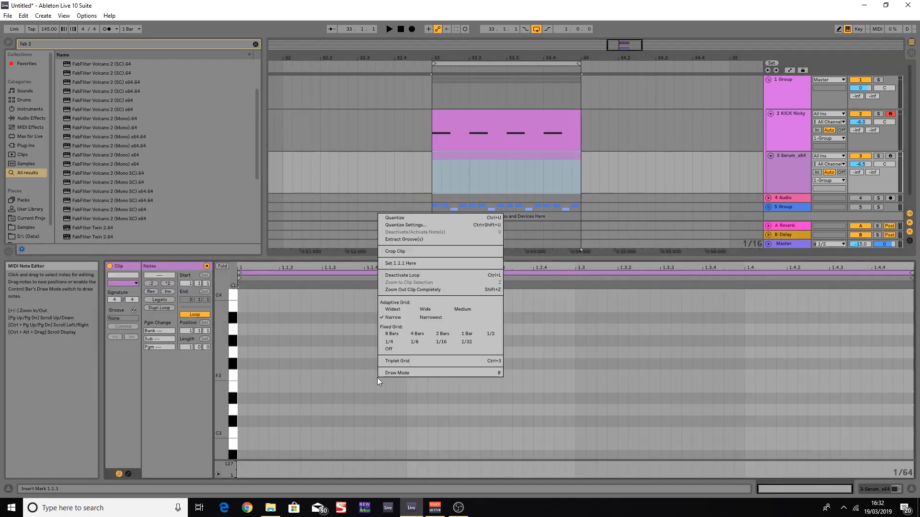
left_click(432, 347)
Step: Enter three G0 sixteenth notes after the first kick and duplicate the group across the remaining beats of the bar
scroll(276, 433, "down", 8)
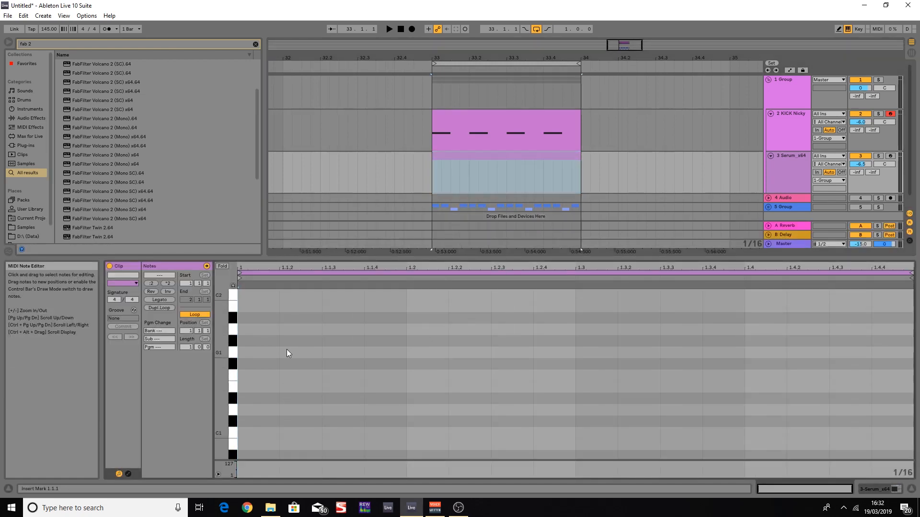
scroll(287, 354, "down", 4)
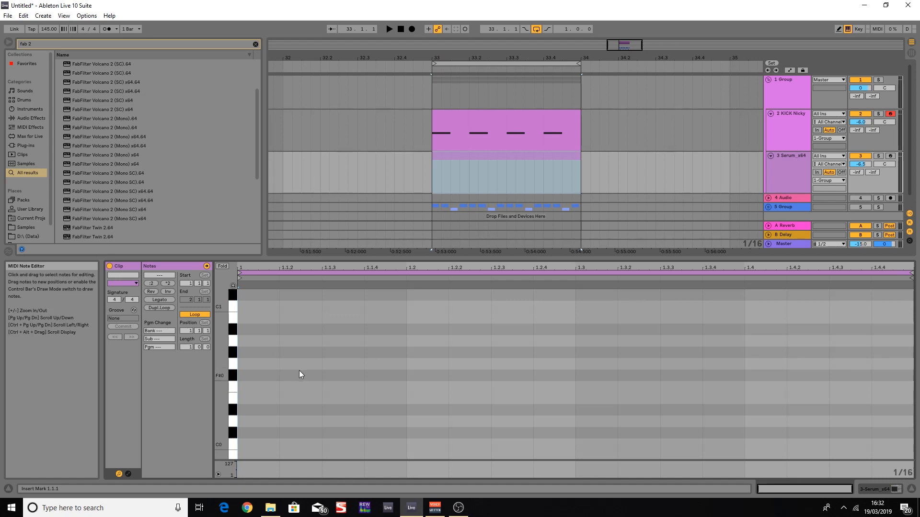
mouse_move(300, 366)
left_mouse_down()
mouse_move(381, 390)
mouse_move(260, 320)
left_mouse_up()
key("ctrl+d")
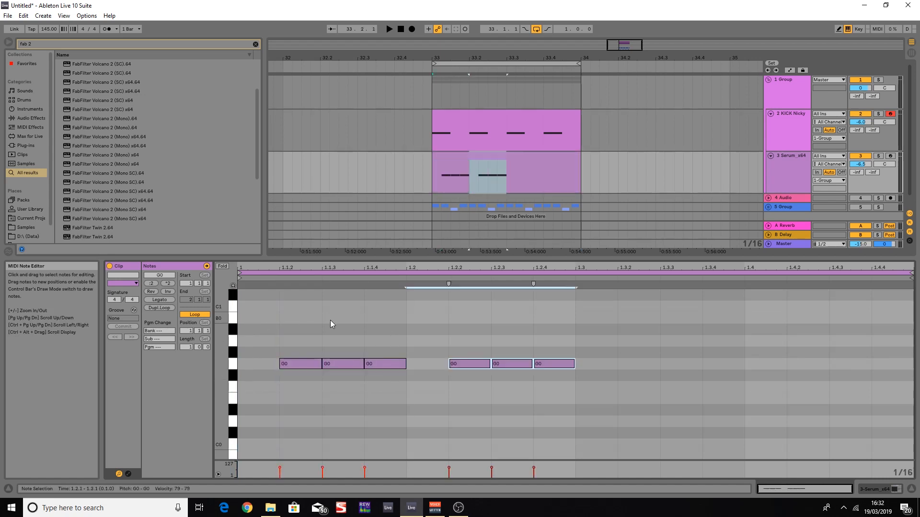
key("ctrl+d")
key("ctrl+d")
Step: Shorten all the bass notes together to leave small gaps between them
key("ctrl+a")
left_click_drag(405, 367, 398, 367)
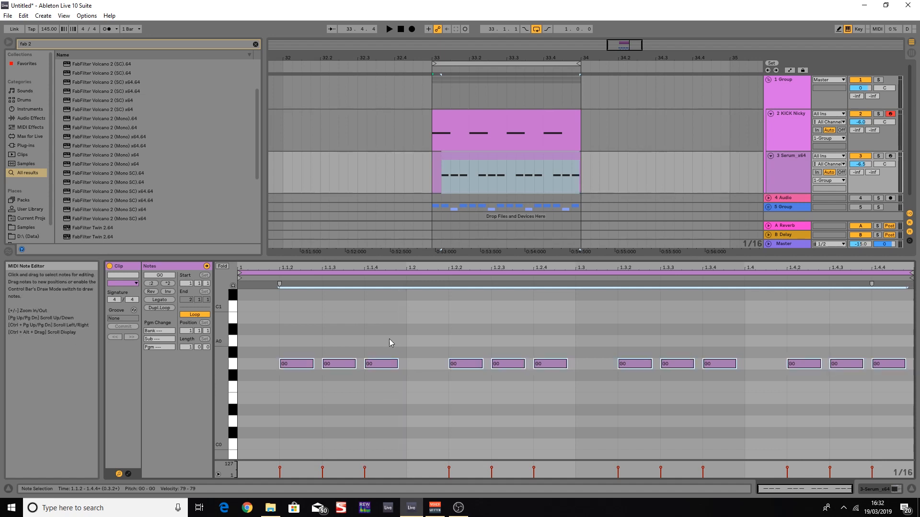
left_click(390, 343)
Step: Vary the lengths of individual bass notes slightly by adjusting their end points across the bar
left_click(356, 364)
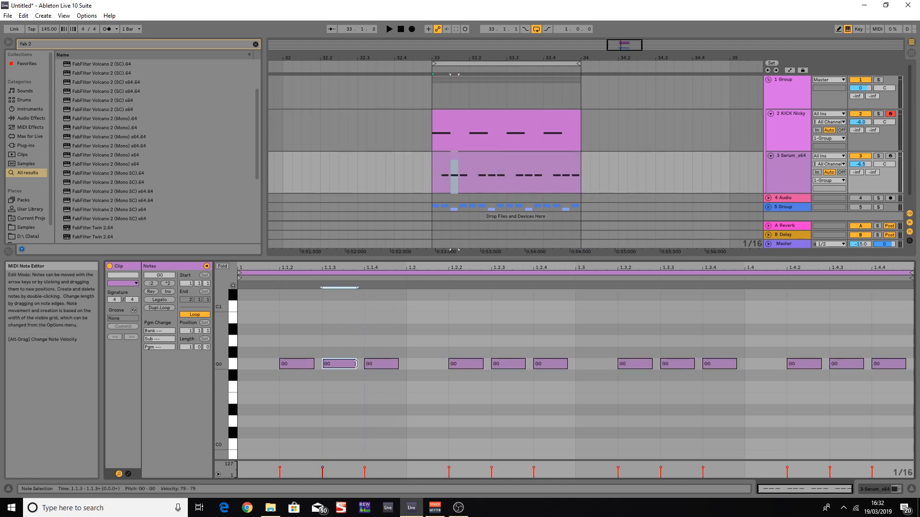
left_click_drag(398, 367, 394, 367)
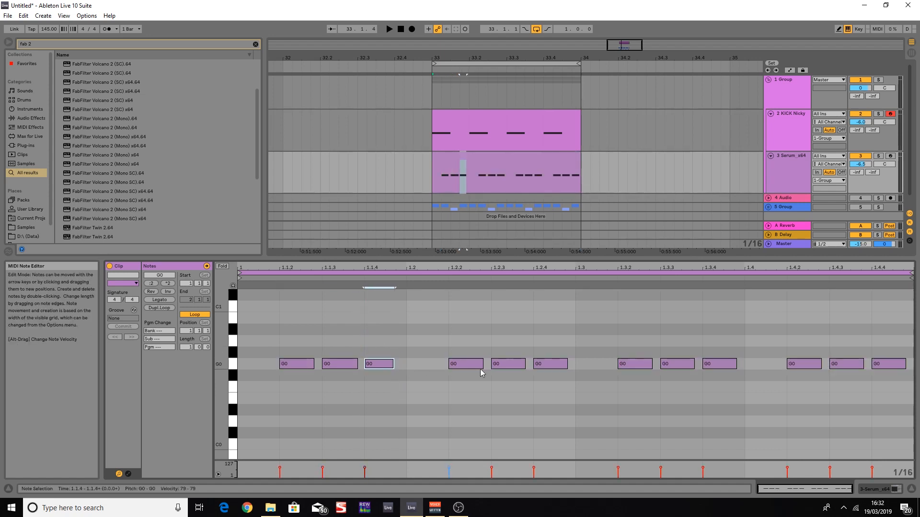
left_click_drag(482, 367, 522, 365)
left_click(523, 364)
left_click(565, 365)
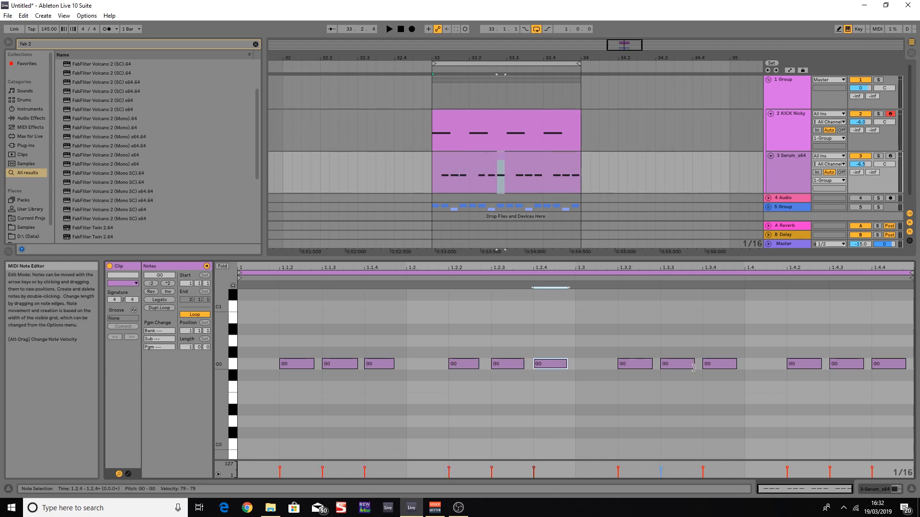
left_click_drag(693, 367, 734, 366)
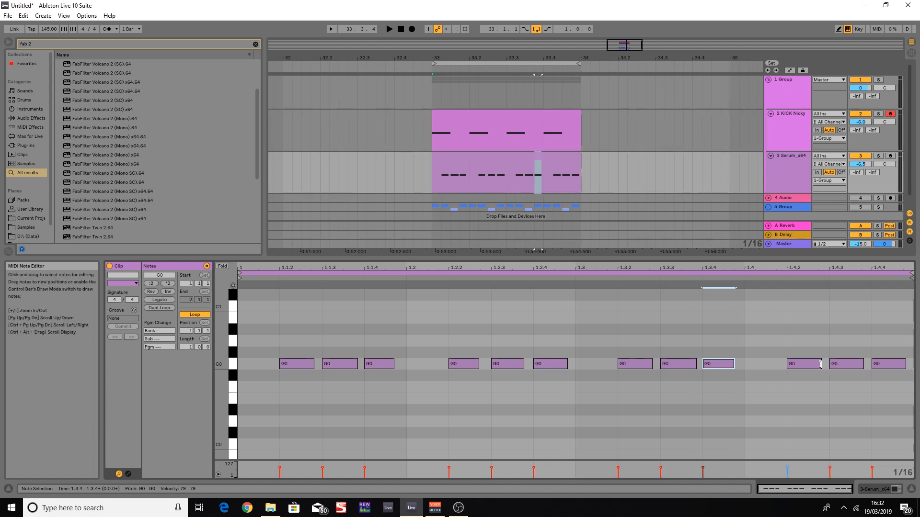
left_click_drag(821, 367, 902, 367)
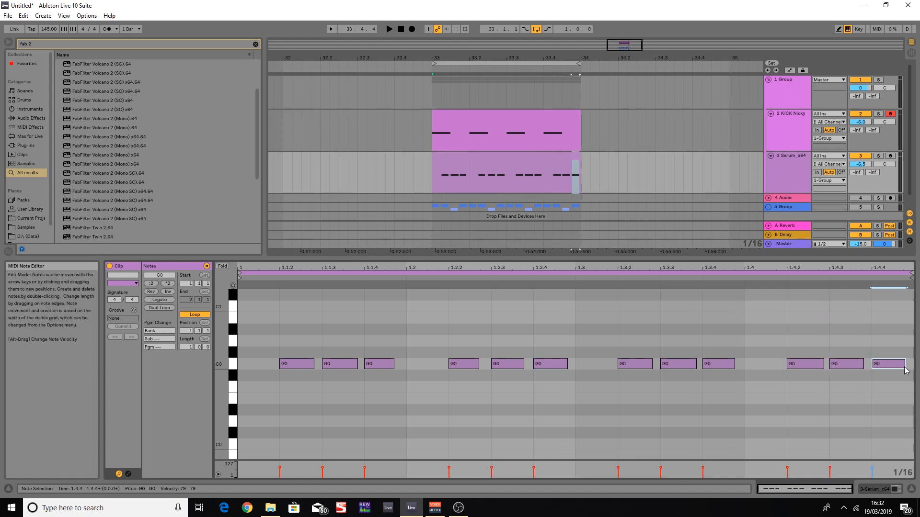
Step: Select the bass clip, return to the track's devices, and open the Serum window clear of the clip
left_click(508, 165)
key("shift+Tab")
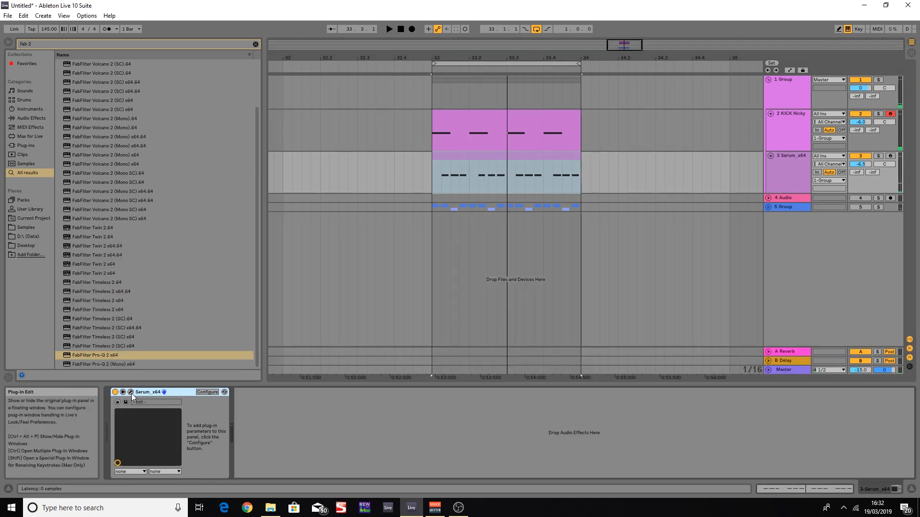
left_click(130, 392)
left_click_drag(389, 62, 425, 76)
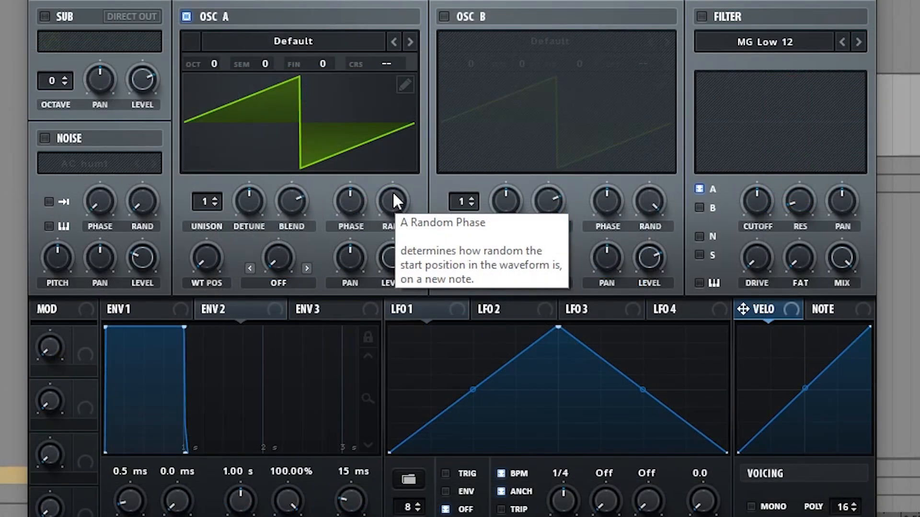
Step: Turn oscillator A's random phase and start phase all the way down
left_click_drag(394, 197, 448, 271)
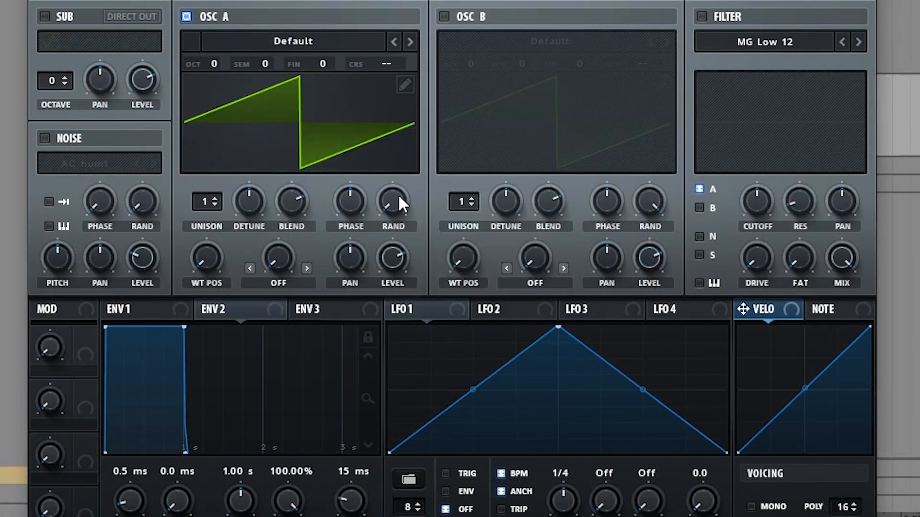
left_click_drag(396, 199, 410, 307)
mouse_move(353, 197)
left_mouse_down()
mouse_move(353, 165)
mouse_move(352, 226)
mouse_move(347, 159)
mouse_move(365, 168)
mouse_move(357, 211)
mouse_move(354, 86)
mouse_move(343, 214)
mouse_move(352, 53)
mouse_move(348, 196)
mouse_move(359, 263)
mouse_move(345, 199)
mouse_move(357, 148)
mouse_move(353, 287)
left_mouse_up()
Step: Enable the filter as MG Low 18 with a very low cutoff, a little drive, and fat at about 38%
left_click(702, 17)
left_click(859, 42)
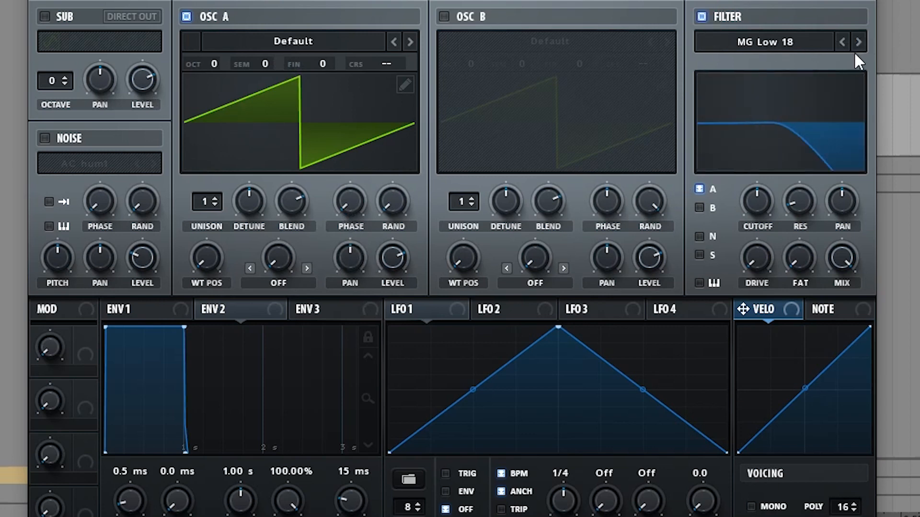
left_click_drag(760, 196, 781, 234)
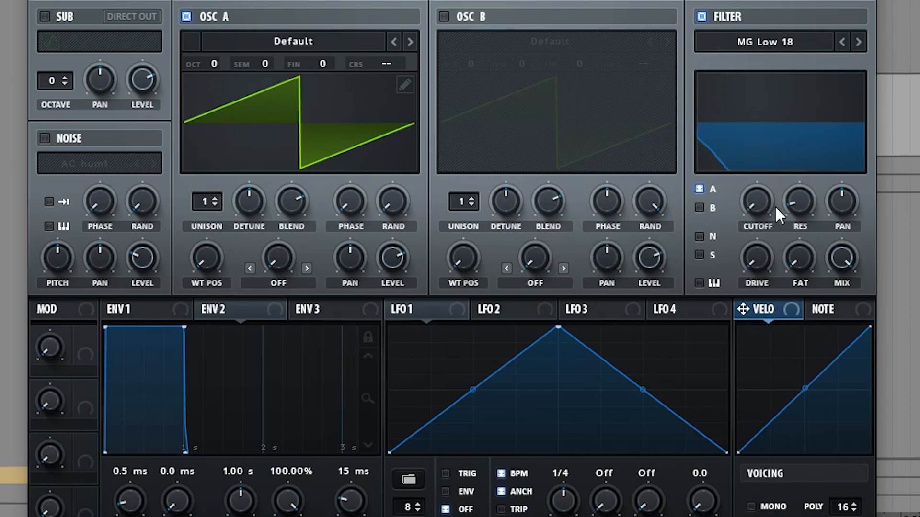
left_click_drag(756, 273, 805, 182)
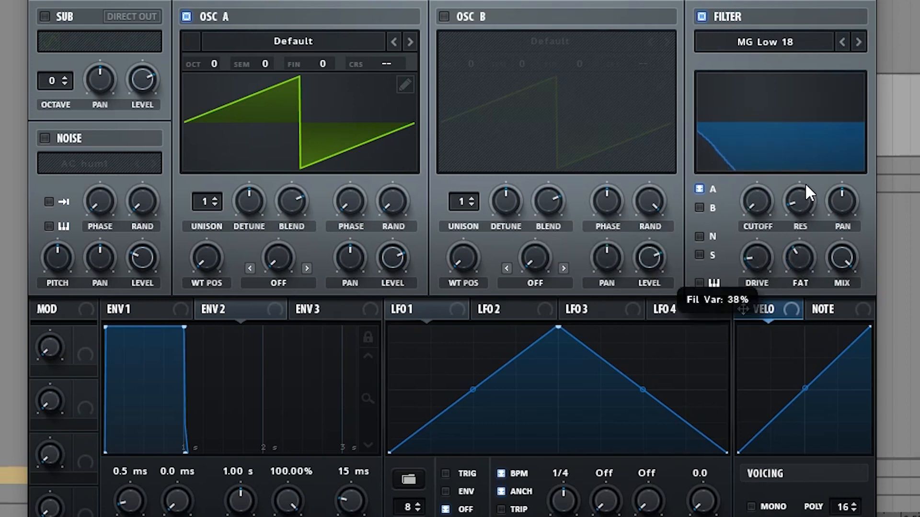
left_click_drag(799, 259, 798, 254)
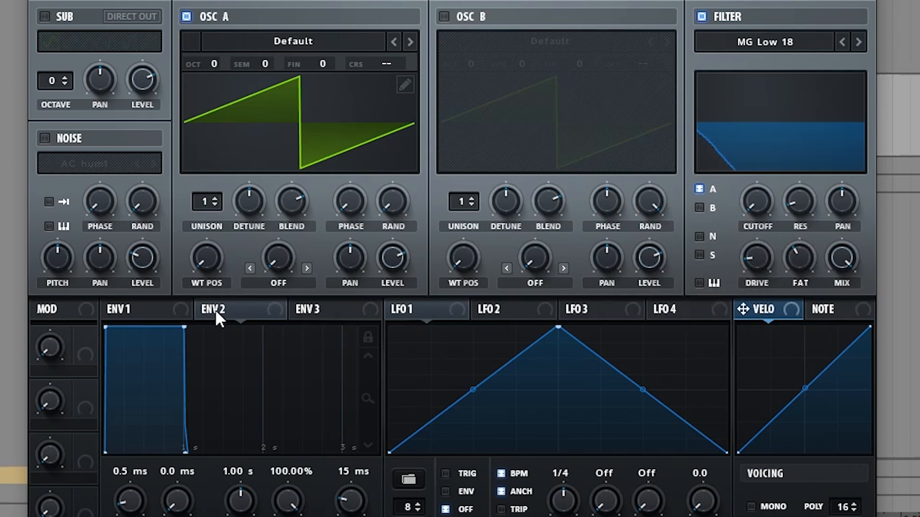
Step: Assign Envelope 2 to the filter cutoff with reduced modulation depth, and set its sustain to 0% and decay to 230 ms
left_click_drag(213, 311, 501, 295)
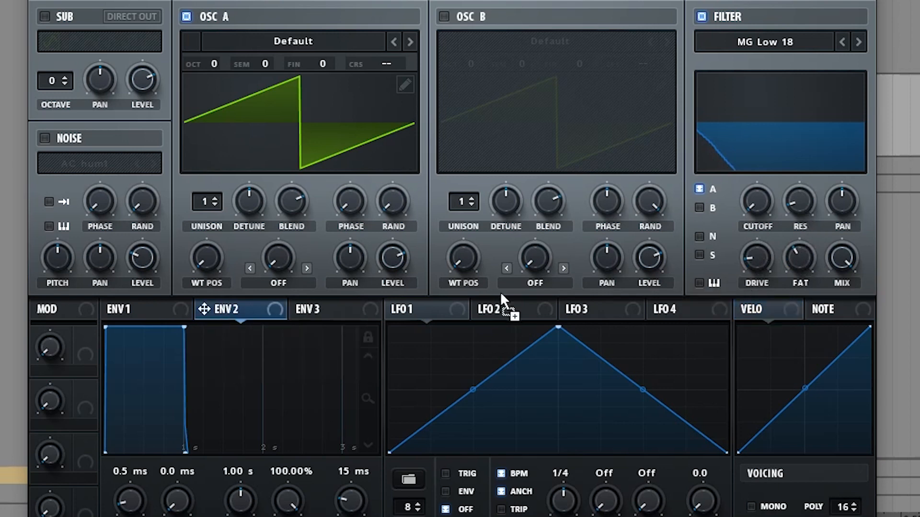
left_click_drag(739, 212, 752, 199)
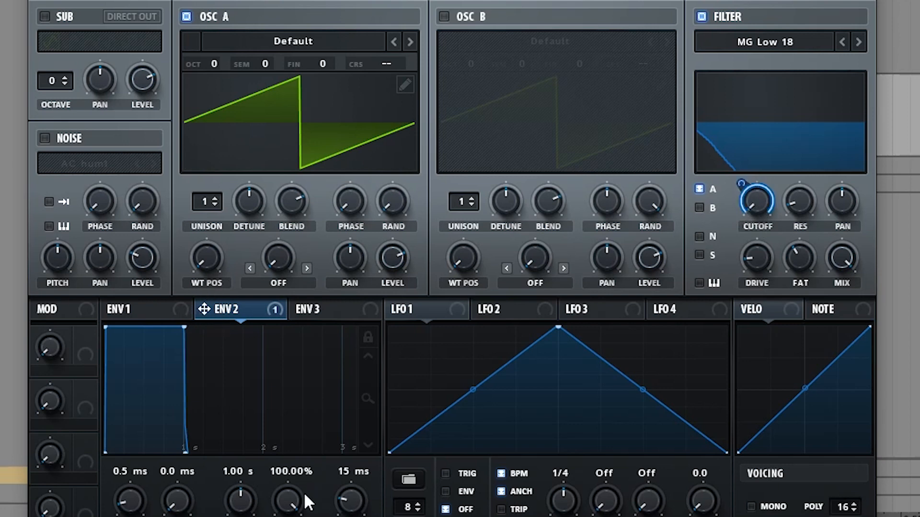
left_click_drag(304, 492, 322, 479)
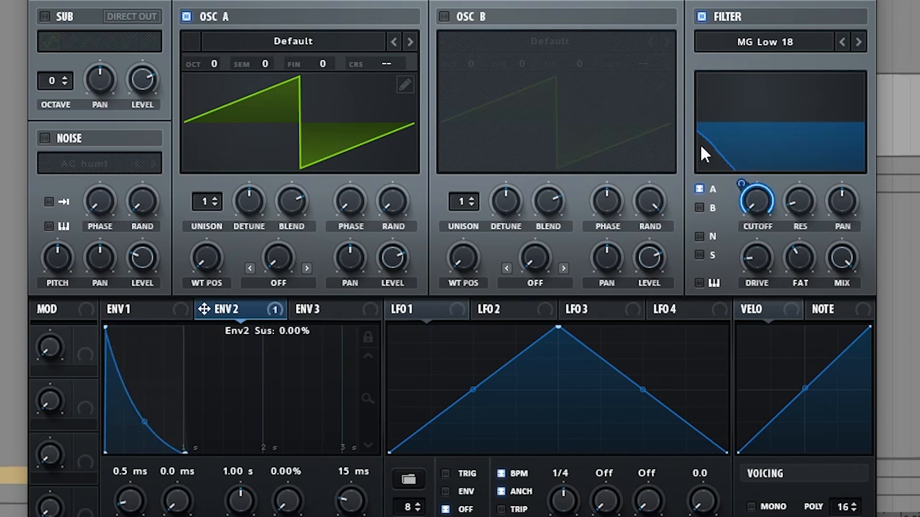
left_click_drag(744, 182, 745, 252)
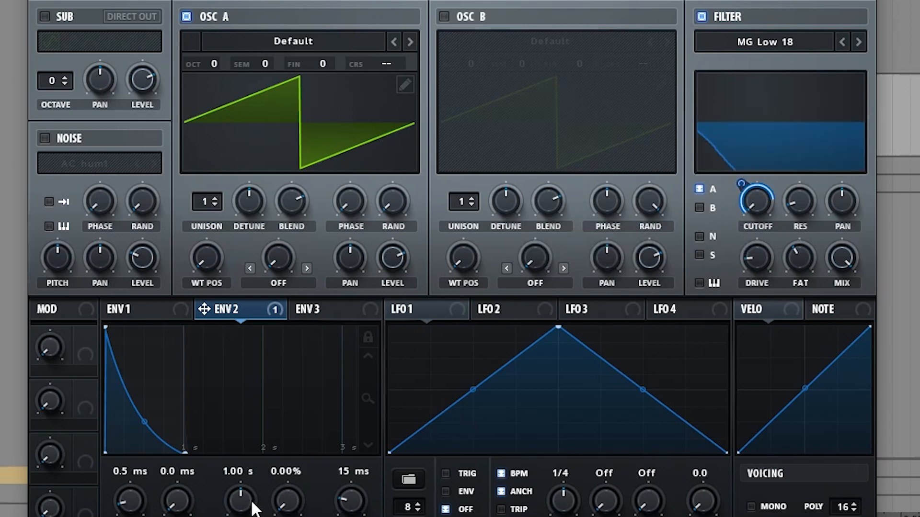
mouse_move(252, 508)
left_mouse_down()
mouse_move(240, 500)
mouse_move(248, 485)
mouse_move(248, 508)
mouse_move(248, 469)
mouse_move(249, 516)
left_mouse_up()
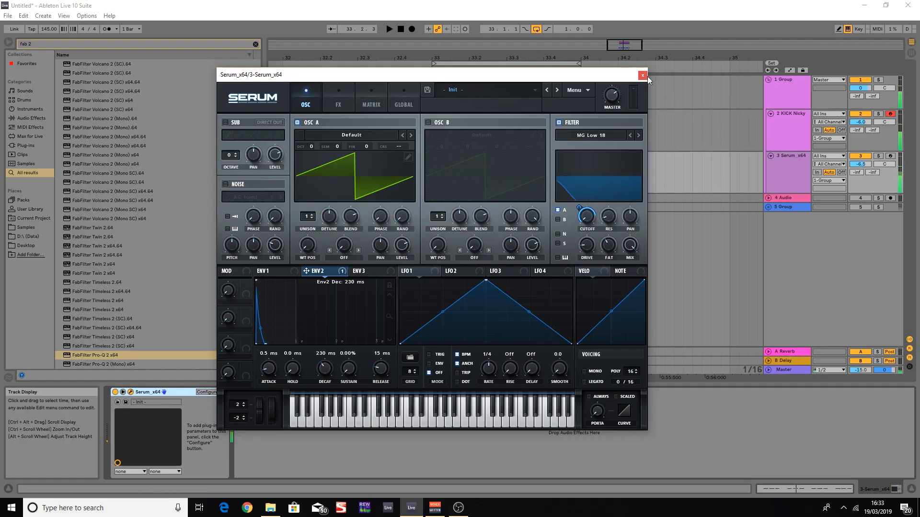
Step: Close the Serum window, switch to the session mixer, and play the kick and bass together
key("Tab")
left_click(642, 76)
key("space")
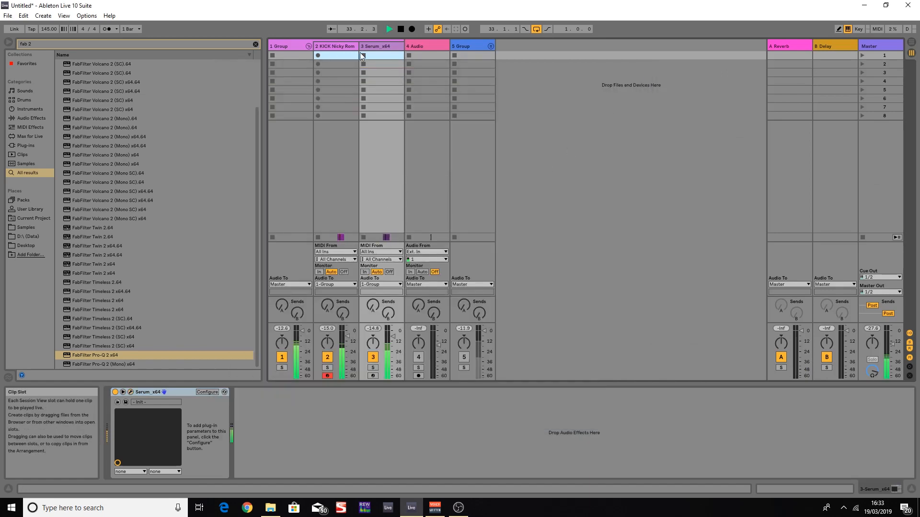
Step: Switch to the arrangement view, stop playback, and show the Serum track's devices
left_click(301, 48)
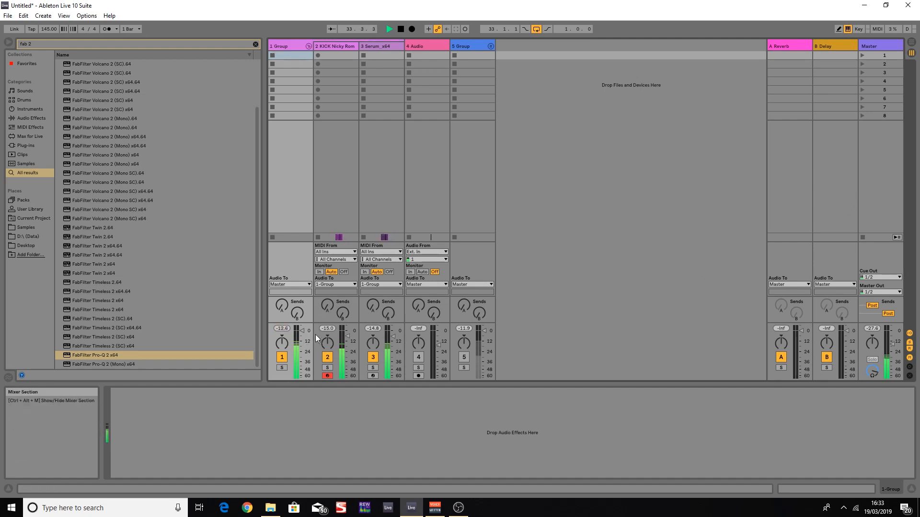
key("Tab")
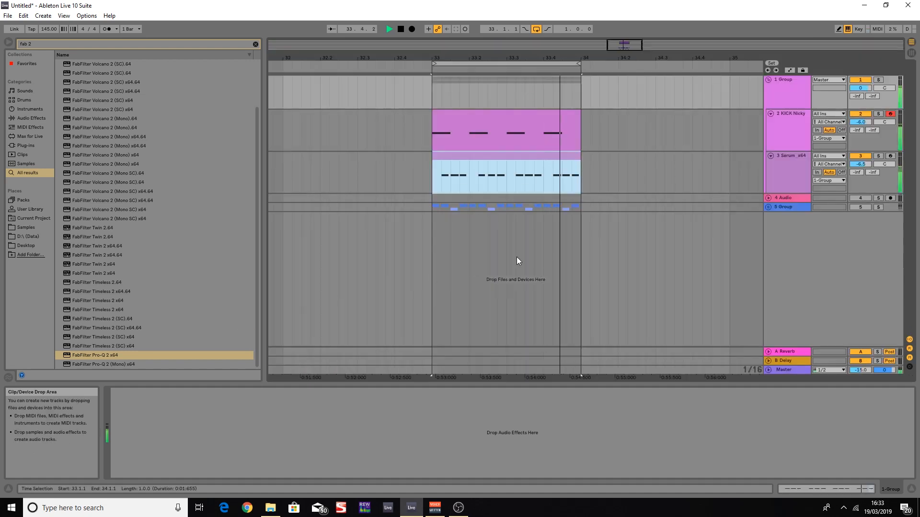
key("space")
left_click(797, 167)
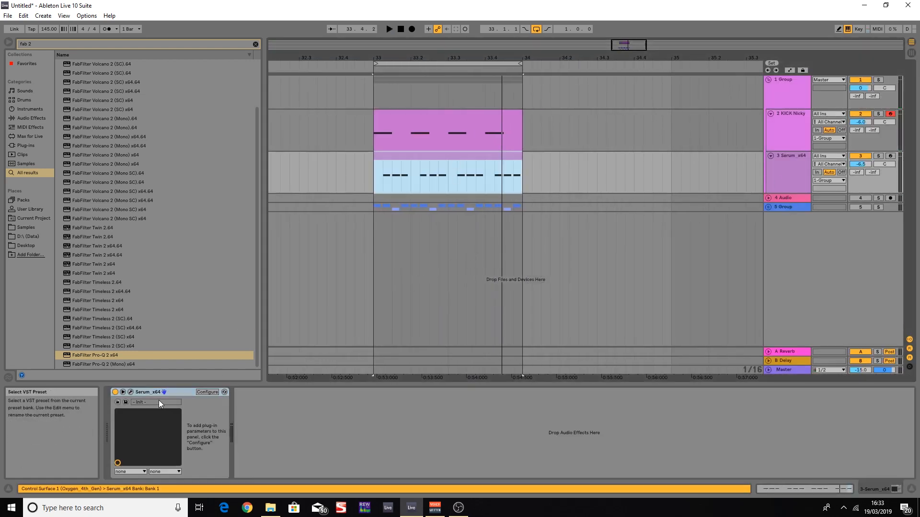
Step: Find FabFilter Pro-Q 2 x64 in the browser and load it onto the Serum track
key("ctrl+d")
key("Delete")
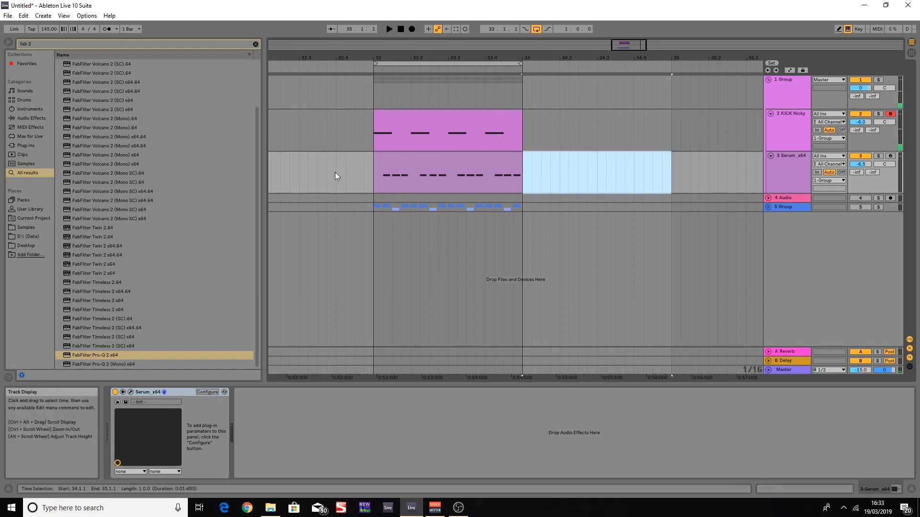
left_click(412, 164)
key("ctrl+f")
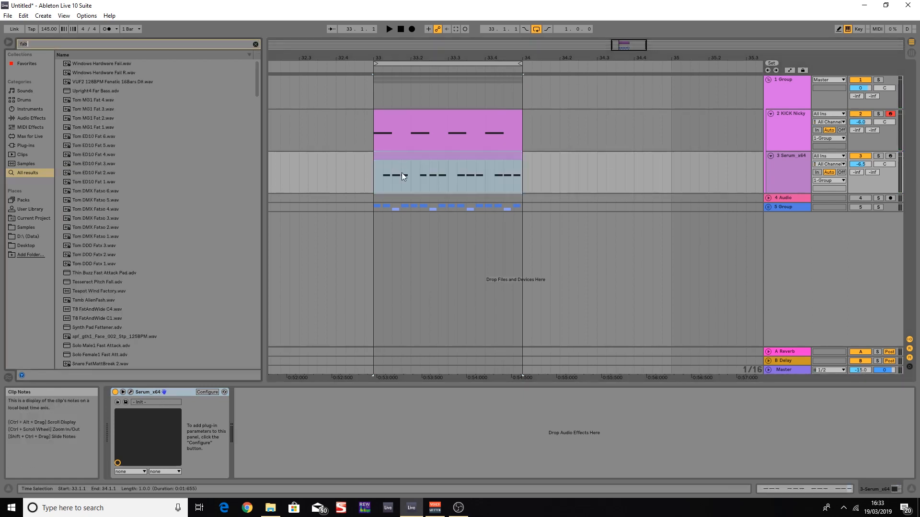
double_click(94, 355)
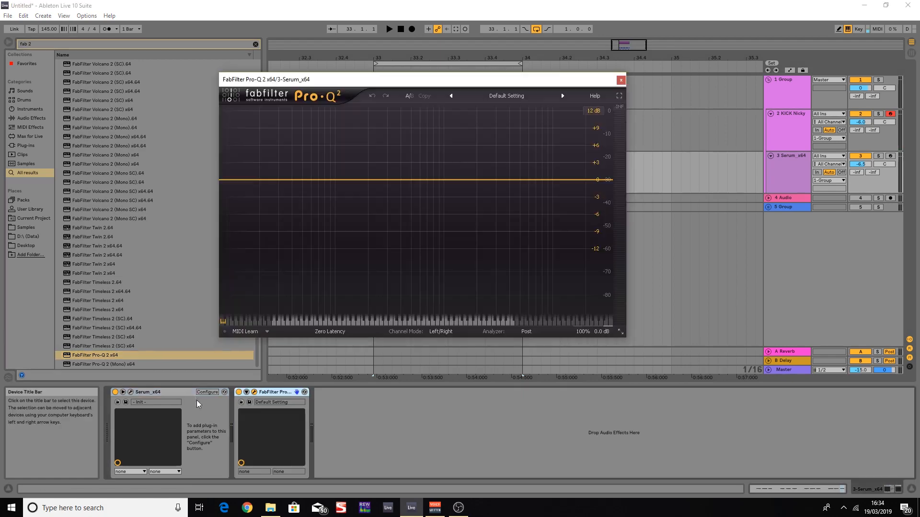
Step: Inspect Serum's FX page on the bass track
left_click(138, 393)
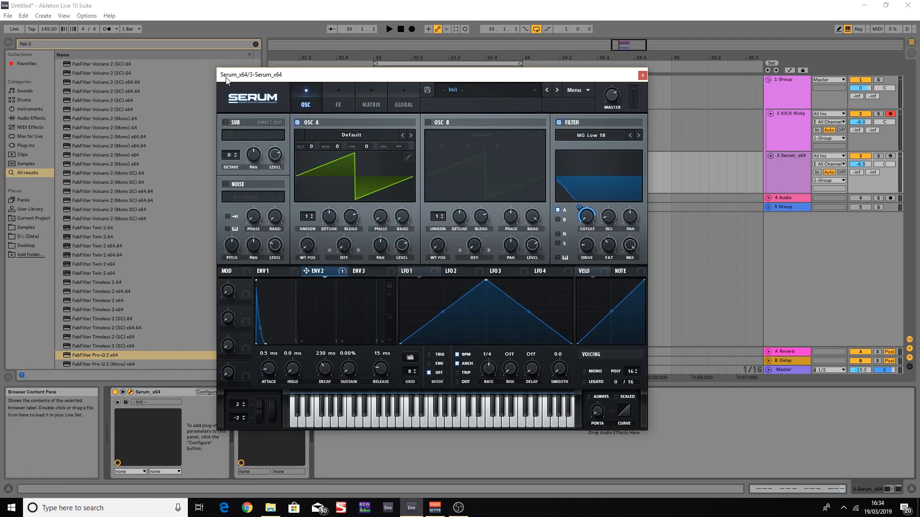
left_click(338, 101)
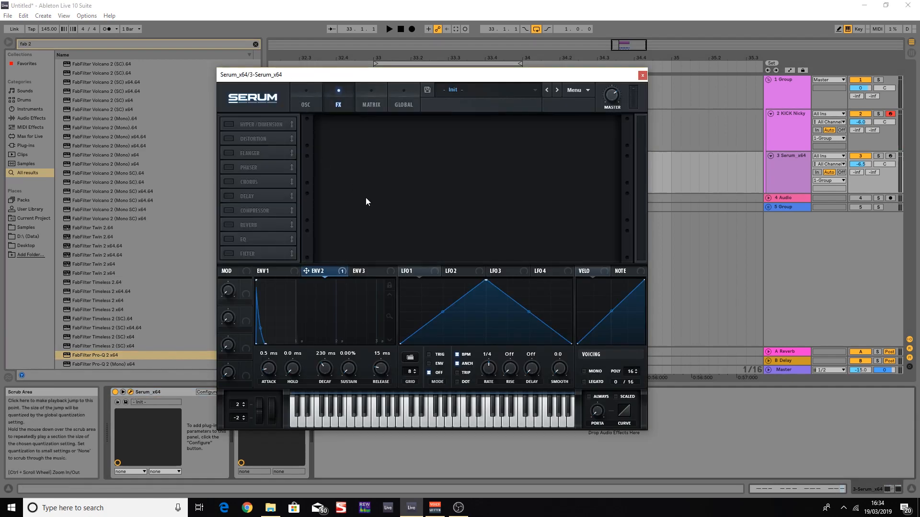
left_click(318, 104)
Step: Set up a low-cut band in Pro-Q 2 with a 24 dB/oct slope at 48.999 Hz (G1)
left_click(255, 392)
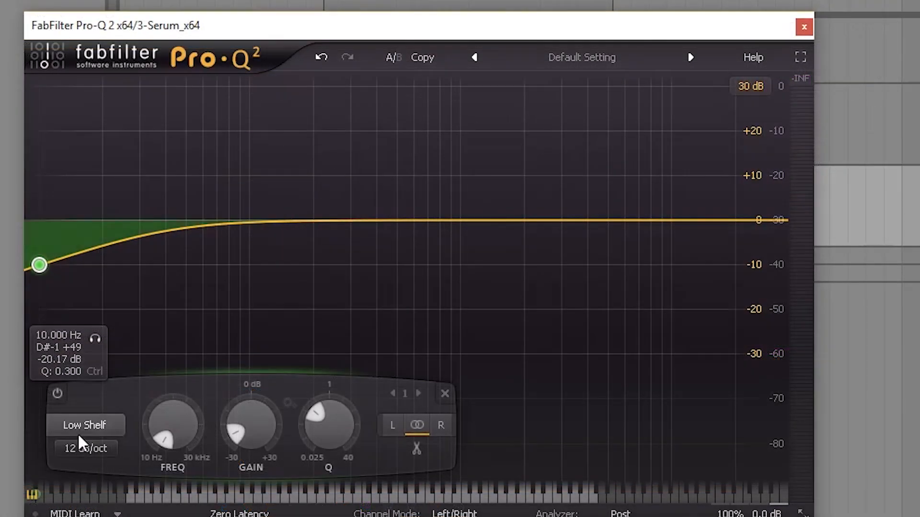
scroll(57, 448, "down", 1)
left_click_drag(339, 443, 344, 407)
left_click_drag(183, 431, 179, 386)
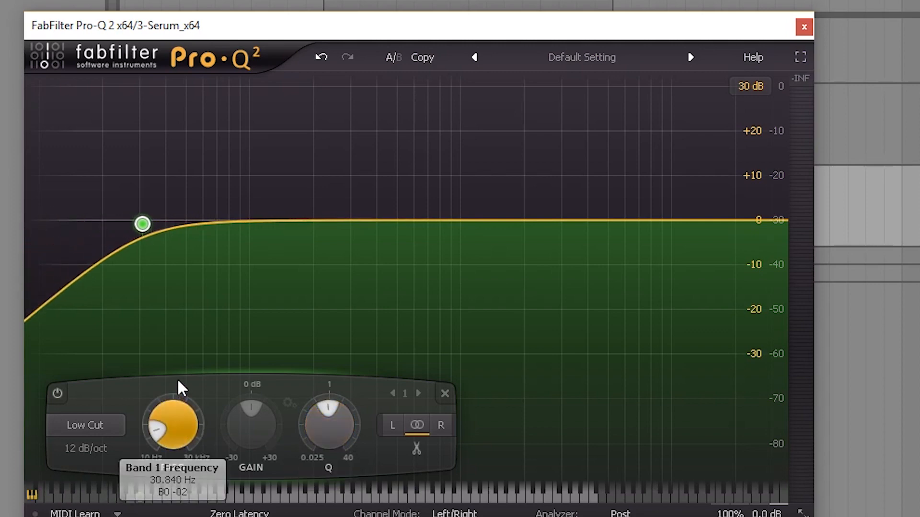
scroll(82, 457, "up", 1)
scroll(109, 456, "up", 1)
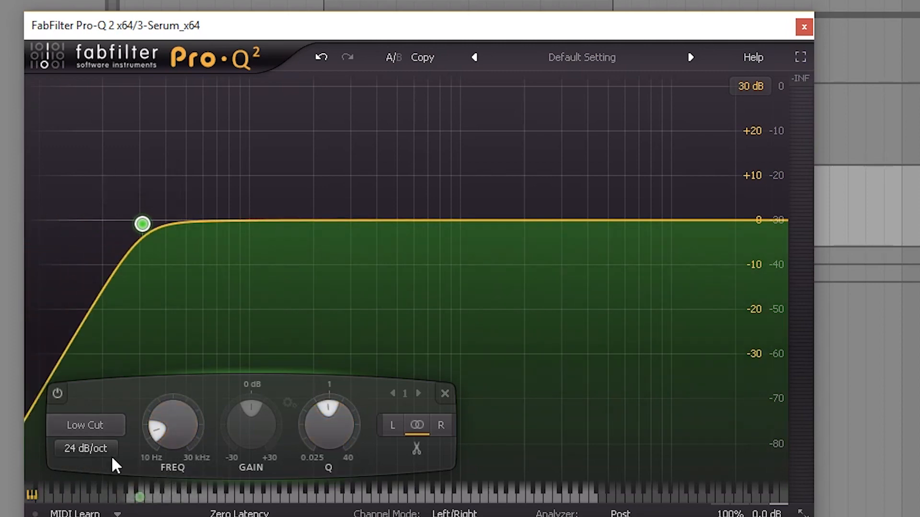
left_click_drag(142, 499, 186, 502)
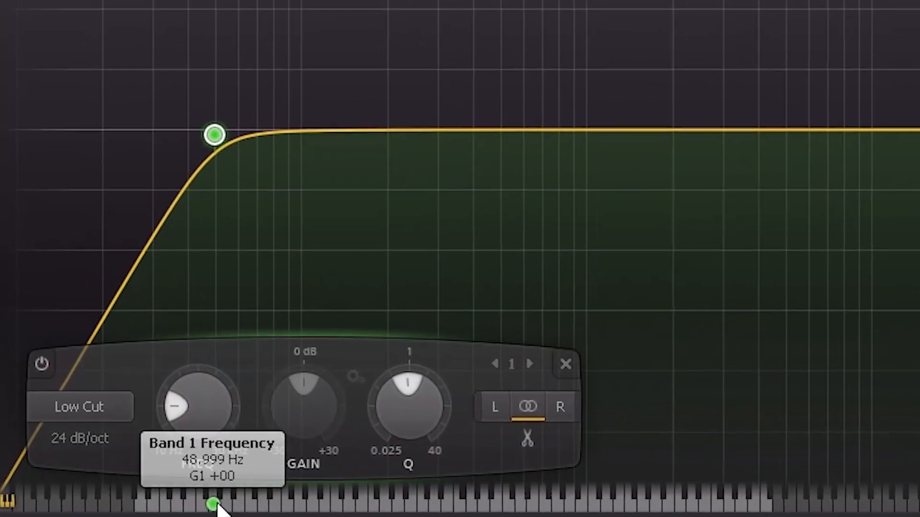
left_click_drag(185, 503, 226, 508)
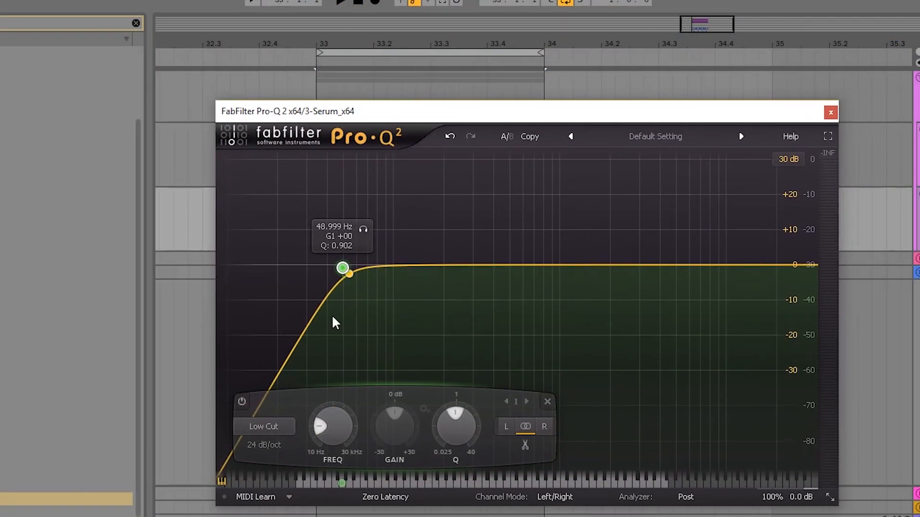
Step: Play the loop to examine the bass spectrum in Pro-Q 2, moving the plug-in window out of the way
left_click_drag(482, 117, 303, 215)
key("space")
left_click_drag(585, 209, 643, 150)
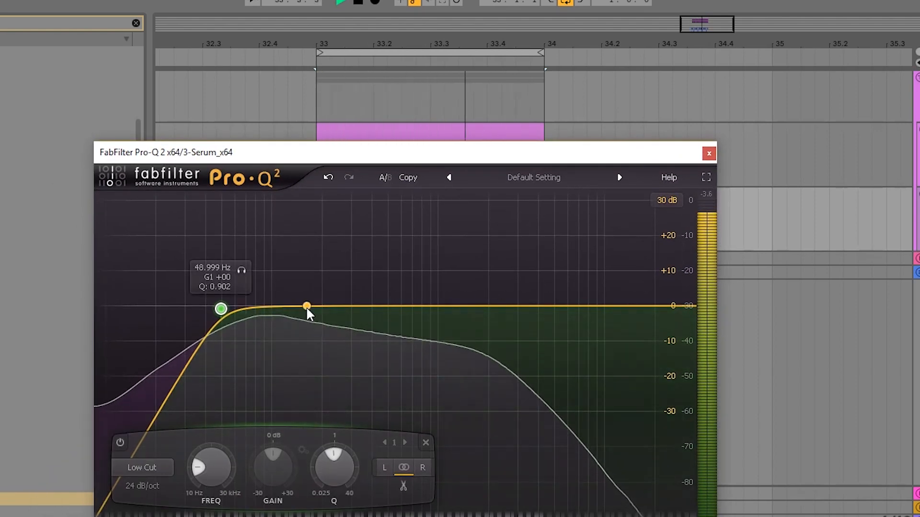
key("space")
Step: Add a bell band near 296 Hz in Pro-Q 2, cut it by about 3 dB, and compare it bypassed and active
left_click_drag(294, 305, 376, 283)
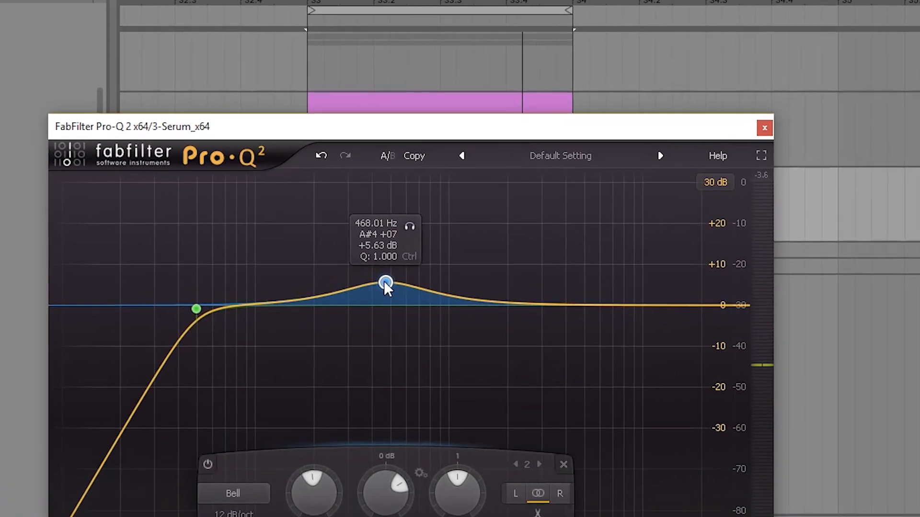
left_click_drag(385, 282, 346, 261)
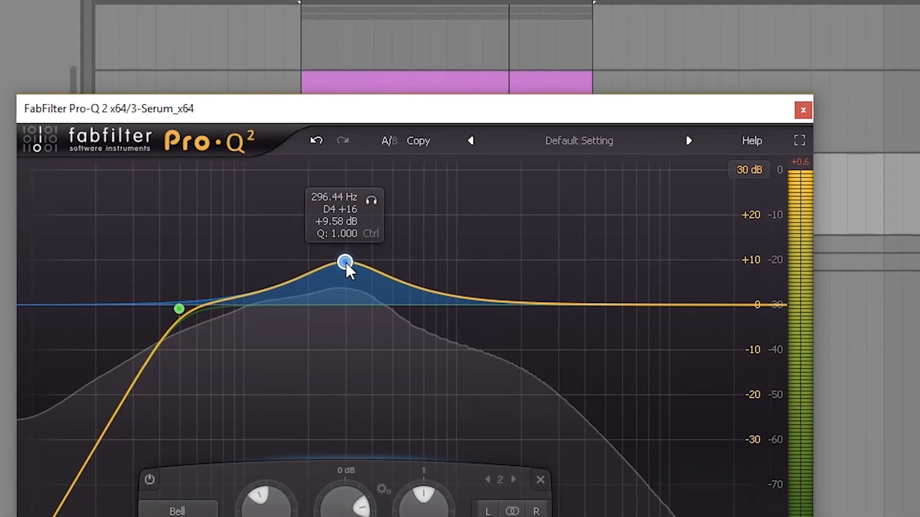
left_click_drag(349, 510, 356, 516)
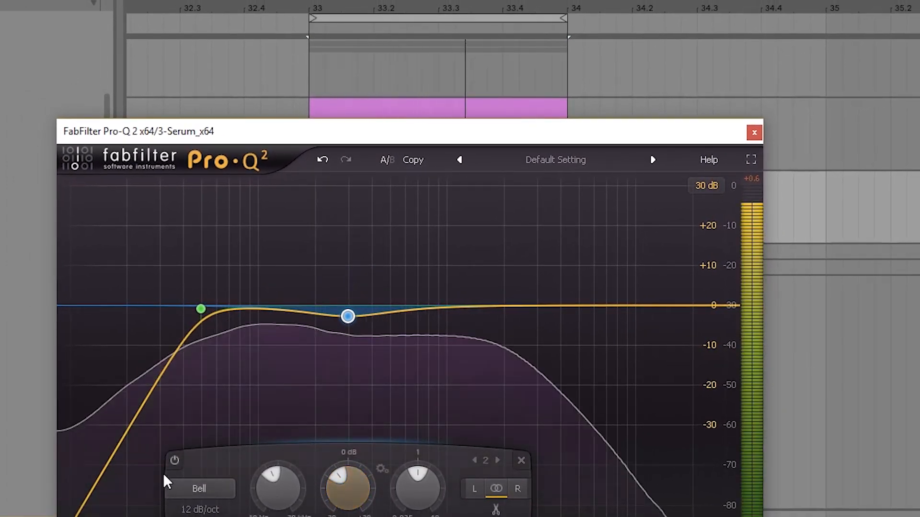
left_click(174, 461)
left_click(174, 461)
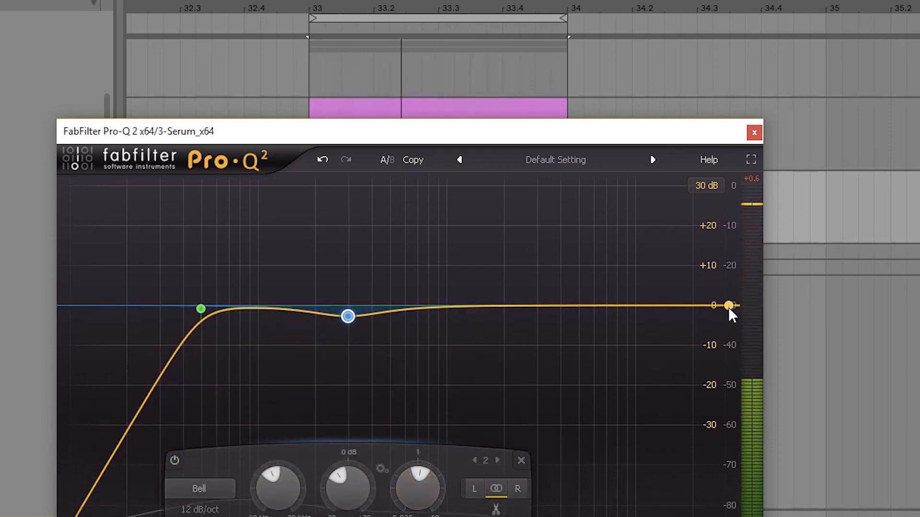
Step: Add an 18 dB/oct high-cut band at about 10 kHz in Pro-Q 2 and close the plug-in window
left_click_drag(728, 306, 723, 341)
left_click_drag(619, 484, 627, 459)
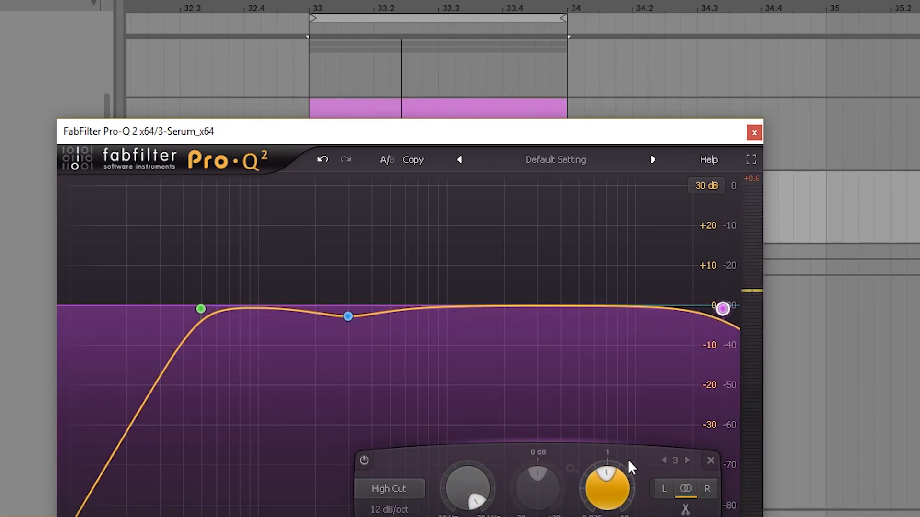
left_click_drag(467, 477, 467, 512)
key("space")
left_click_drag(390, 510, 396, 507)
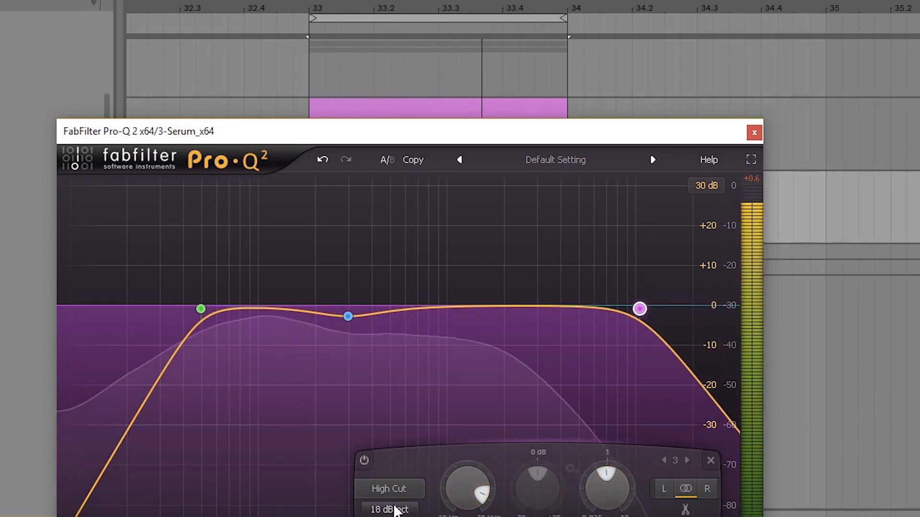
left_click(753, 133)
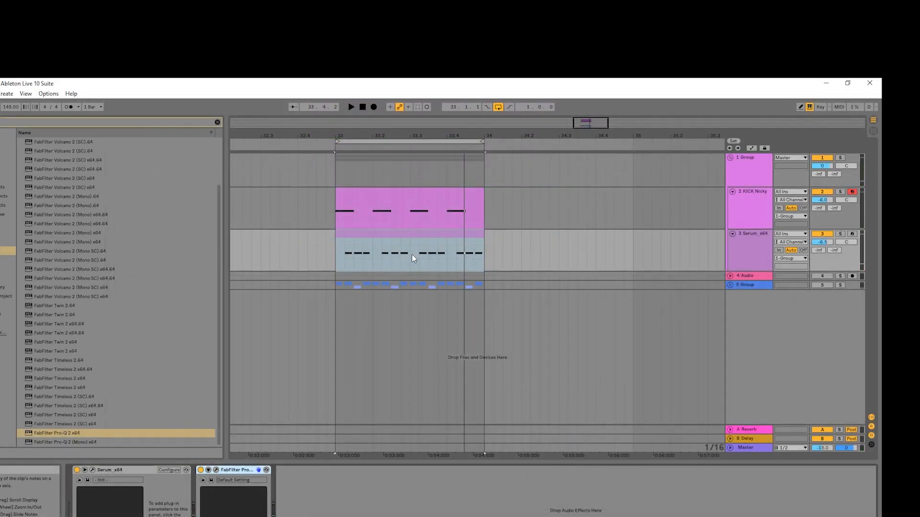
Step: Search the browser for RBass and place RBass Stereo after Pro-Q 2 on the Serum track
scroll(389, 258, "up", 2)
scroll(391, 258, "down", 4)
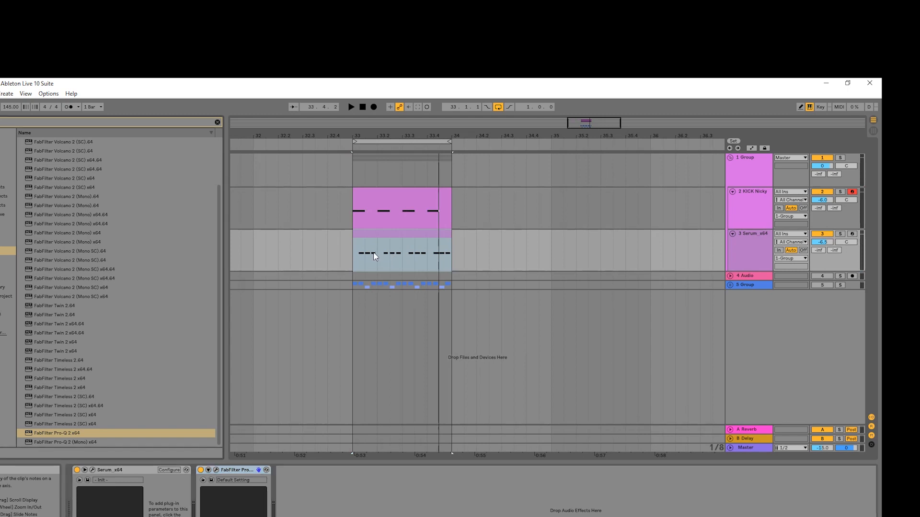
type("rbass")
left_click_drag(49, 153, 327, 516)
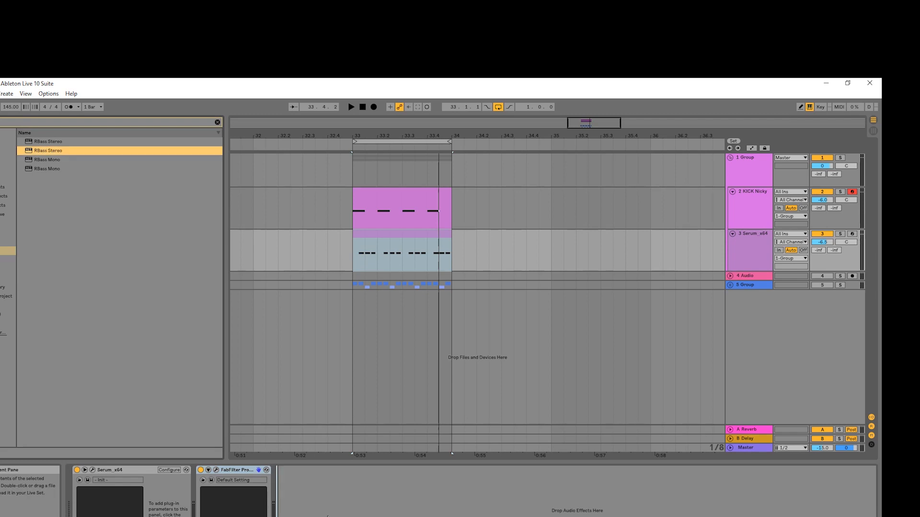
Step: Set RBass to 49 Hz with intensity at about -16 dB, audition the loop, and close the plug-in window
left_click_drag(409, 277, 407, 255)
left_click_drag(297, 218, 420, 239)
left_click_drag(404, 287, 384, 288)
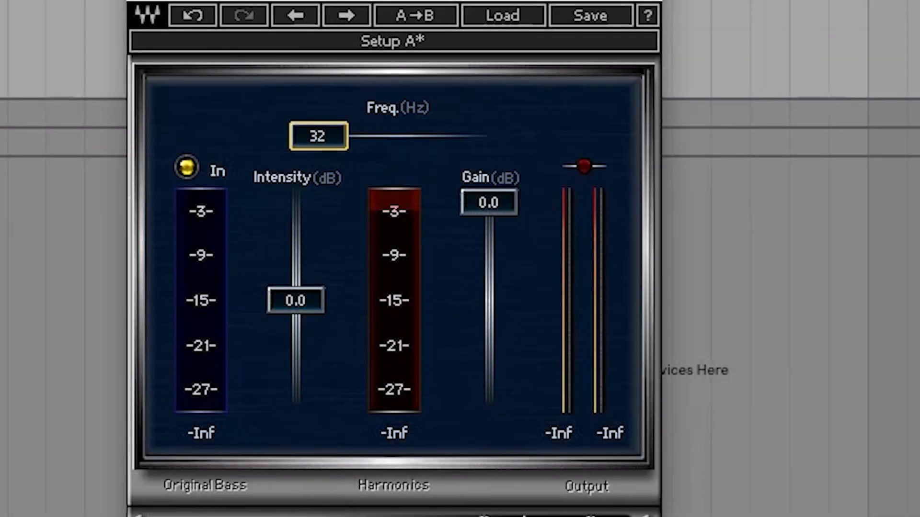
mouse_move(347, 142)
left_mouse_down()
mouse_move(487, 142)
mouse_move(352, 143)
left_mouse_up()
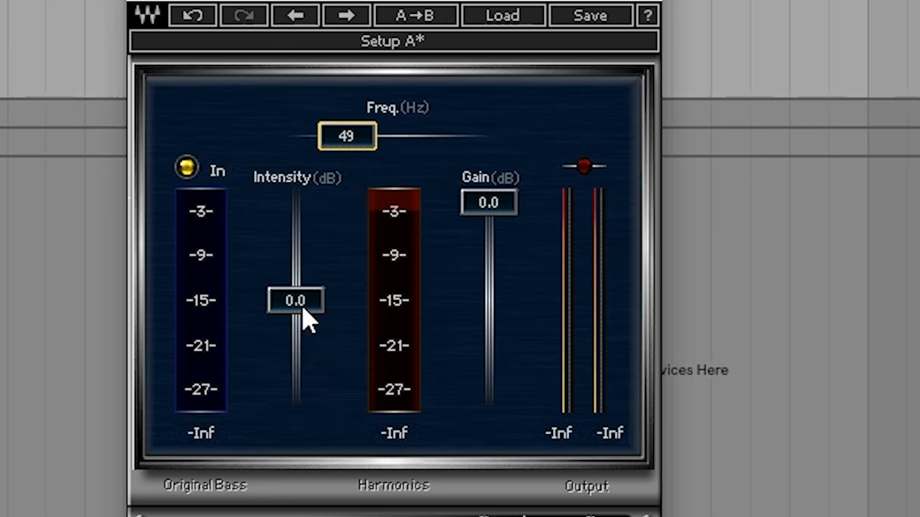
left_click_drag(303, 310, 303, 371)
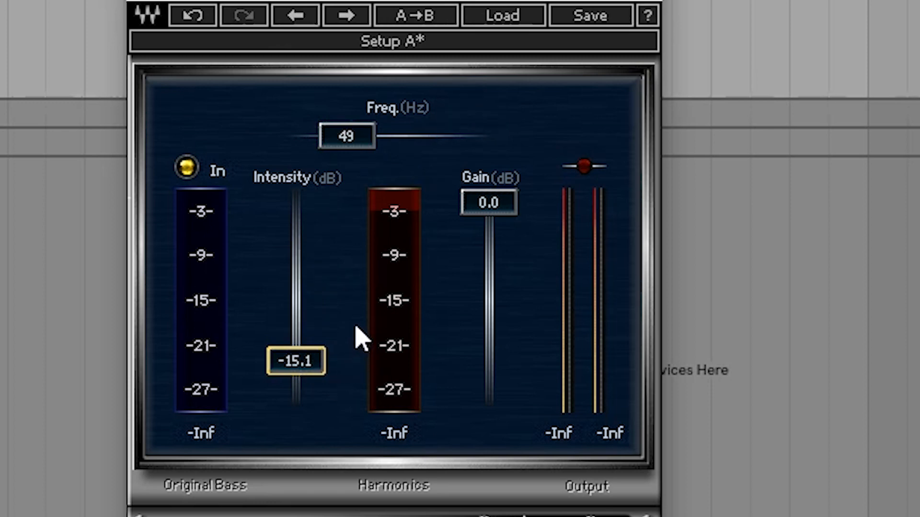
left_click_drag(311, 360, 310, 363)
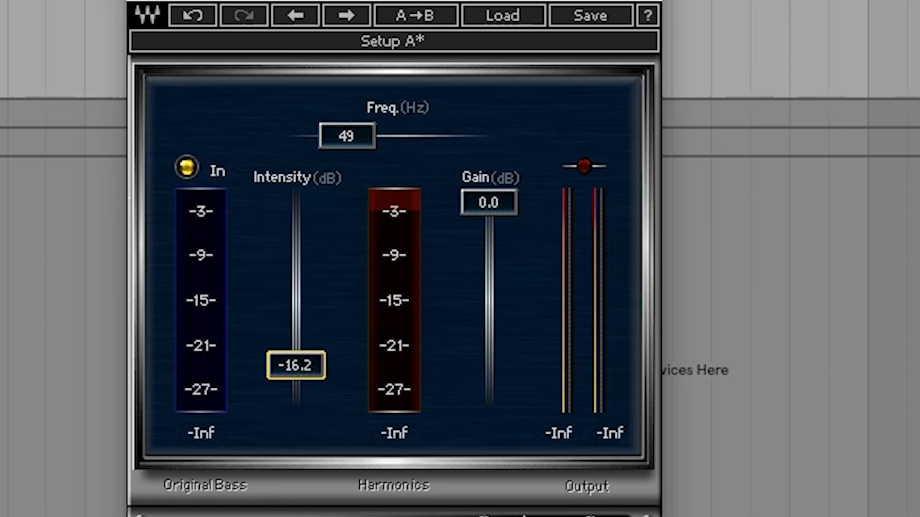
key("space")
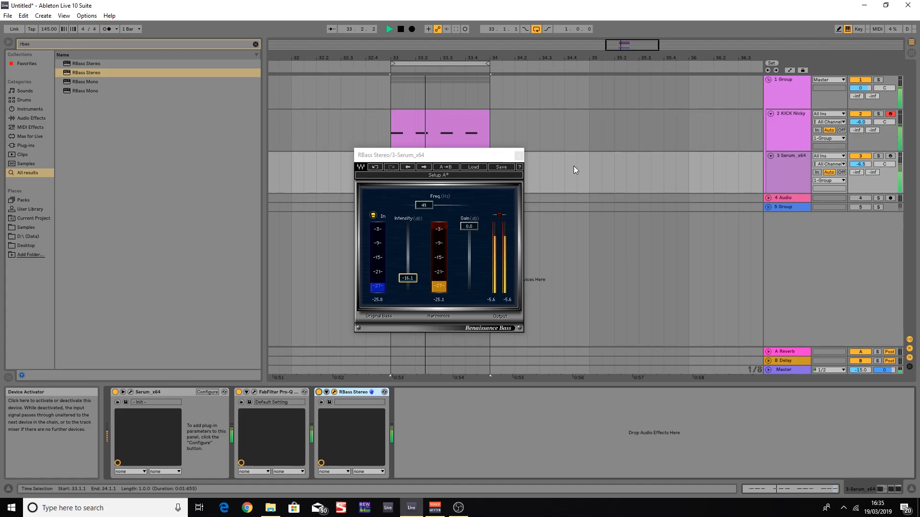
left_click(518, 158)
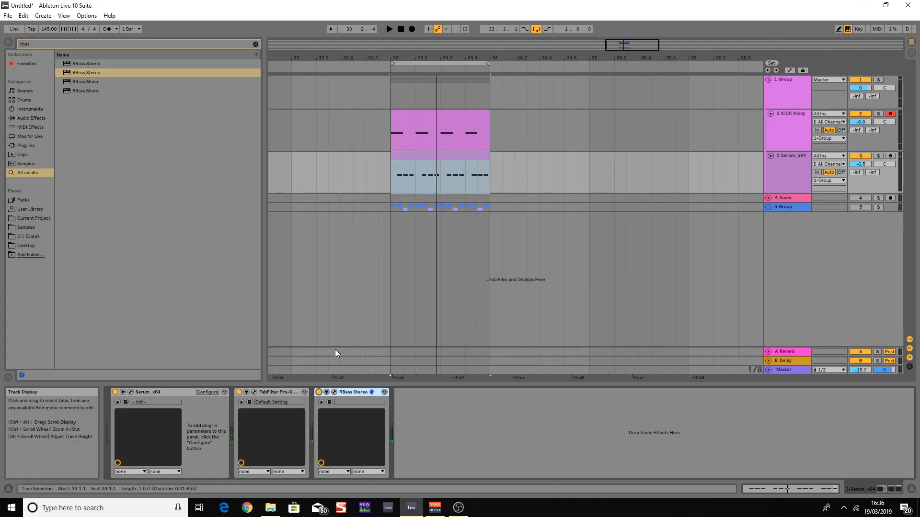
Step: Add C6 Stereo after RBass on the Serum track and load its C6 Full Reset preset
key("ctrl+f")
type("c6")
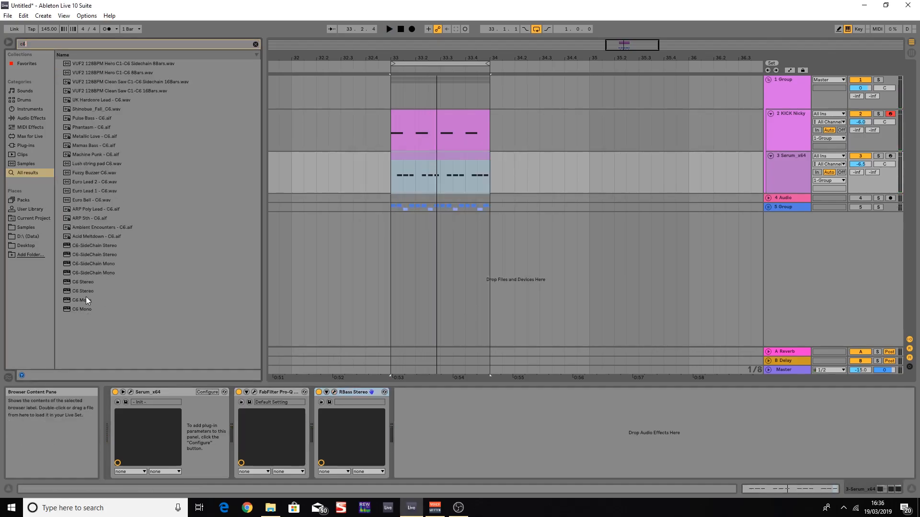
left_click_drag(84, 290, 433, 433)
left_click_drag(553, 161, 434, 132)
left_click(557, 144)
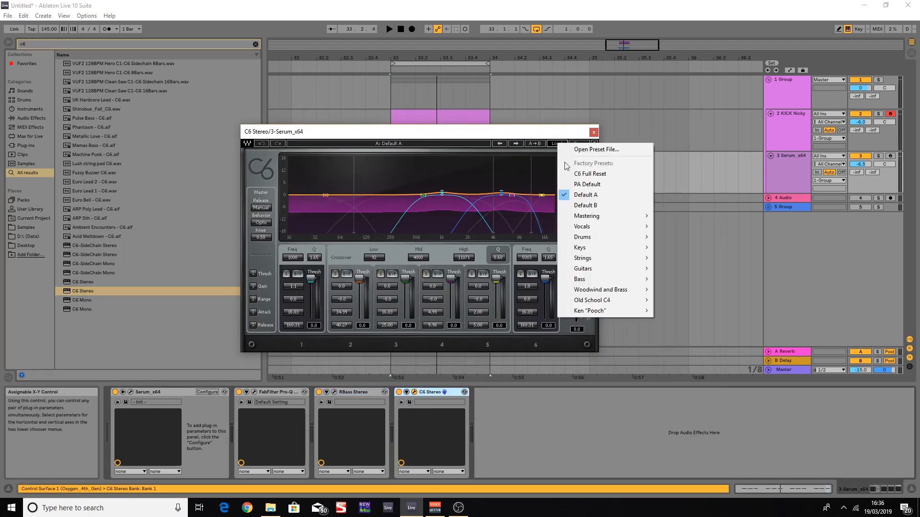
left_click(579, 176)
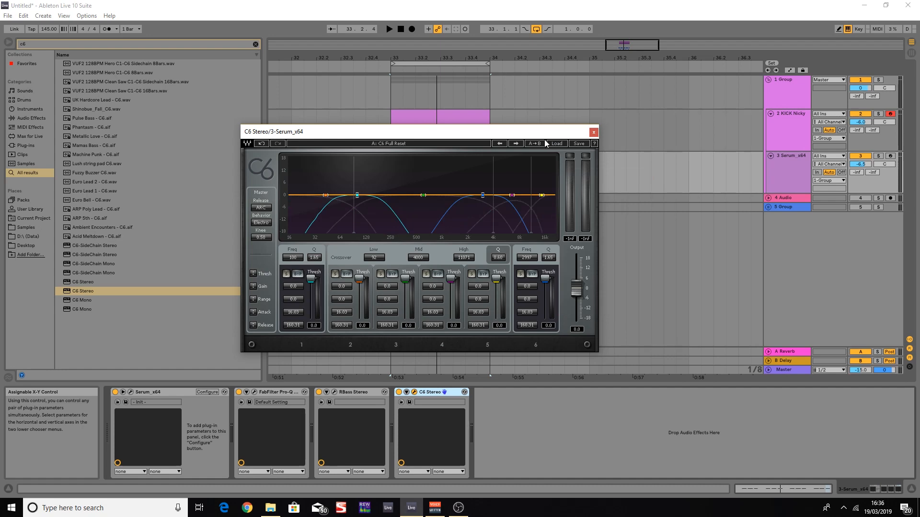
Step: Solo C6 band 3, set the low and mid crossovers to 98 and 509 Hz, and set the band's range to -4.7 and release to 72.44
left_click(380, 274)
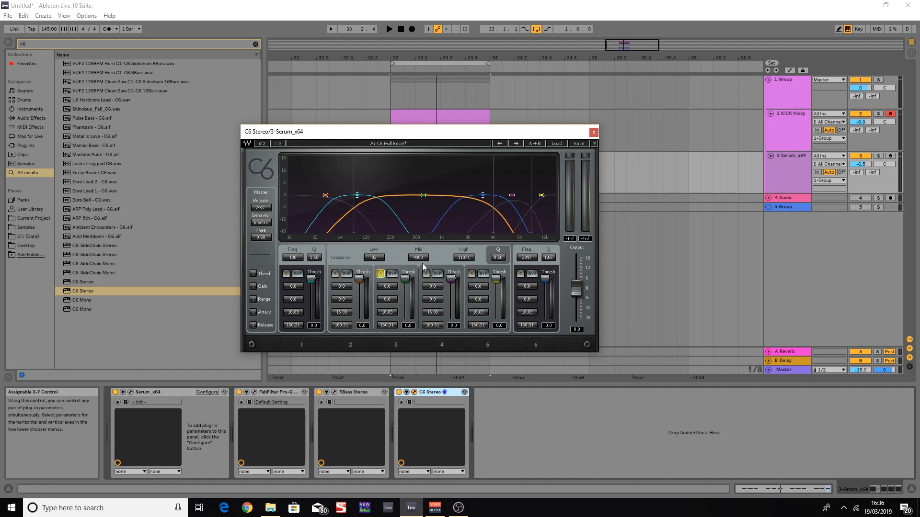
left_click_drag(419, 257, 418, 288)
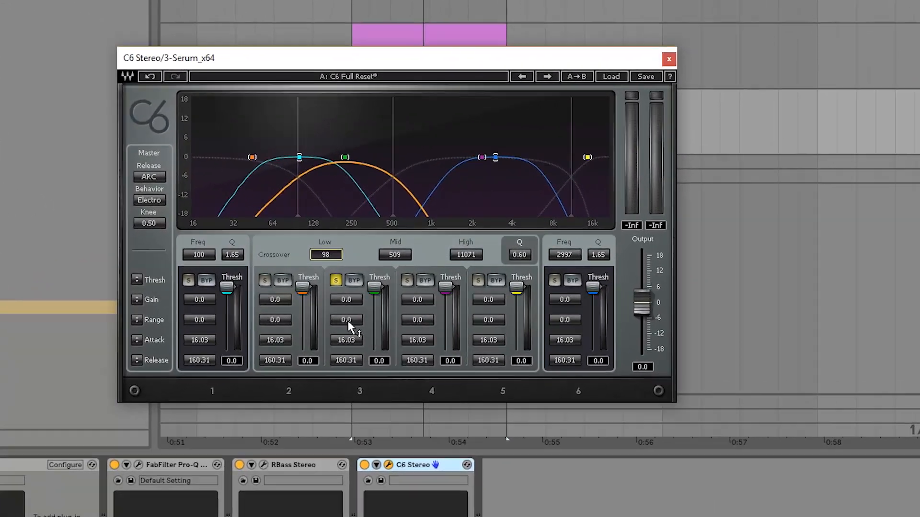
left_click_drag(348, 327, 348, 343)
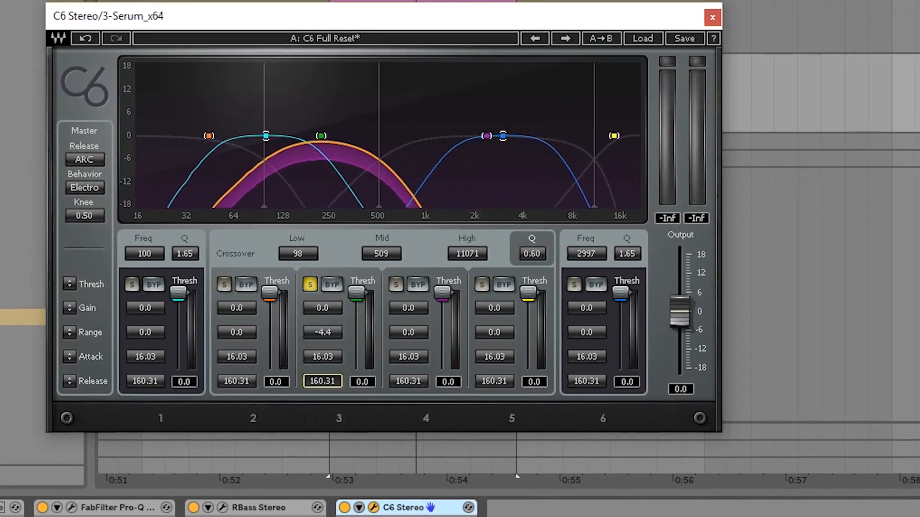
left_click_drag(322, 381, 322, 398)
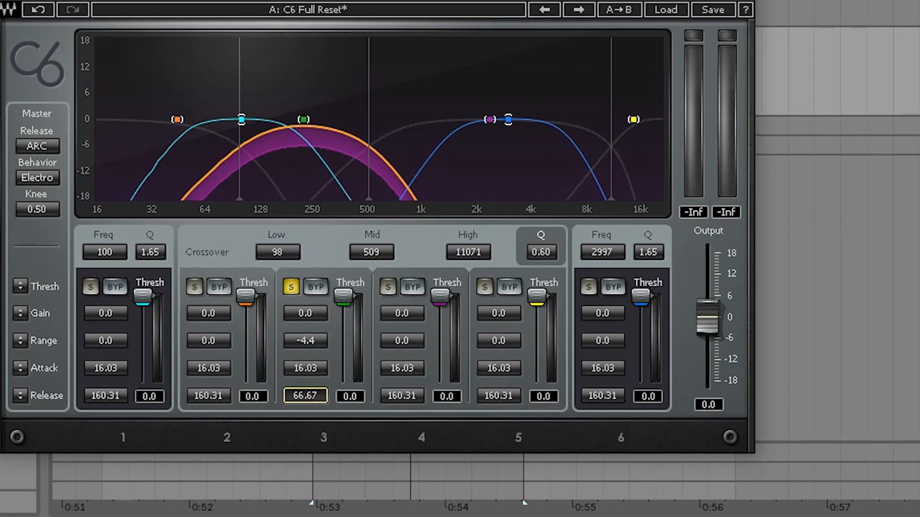
left_click_drag(484, 1, 422, 111)
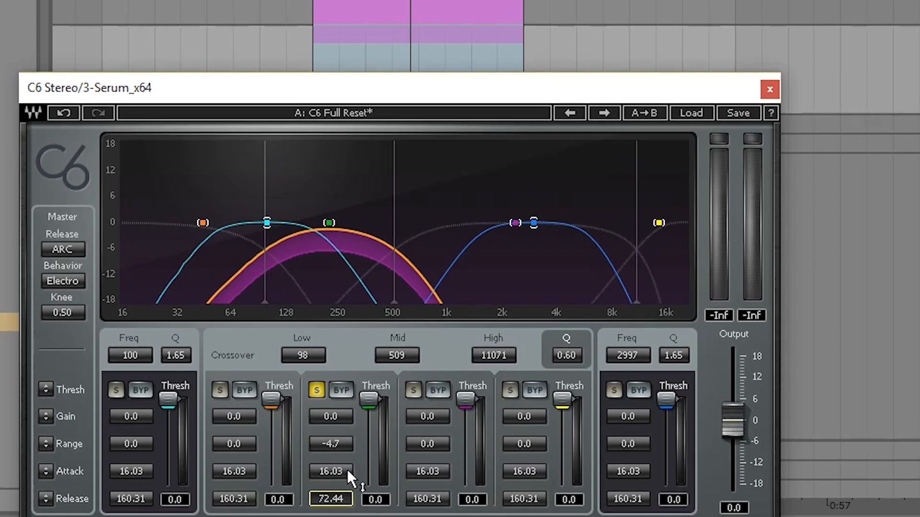
Step: Lower band 3's threshold to -27.4 during loop playback, unsolo the band, and compare the sound with its compression bypassed
left_click_drag(369, 400, 369, 427)
key("space")
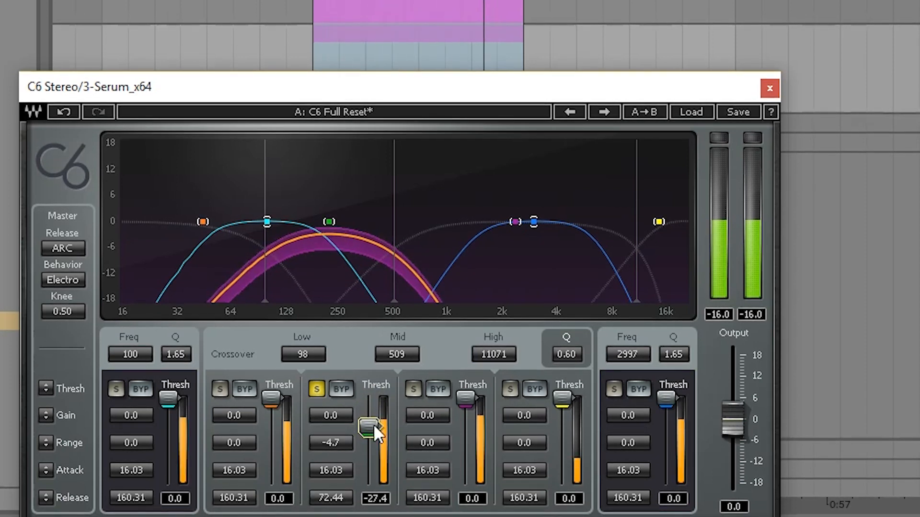
left_click(340, 388)
left_click(339, 388)
left_click(317, 388)
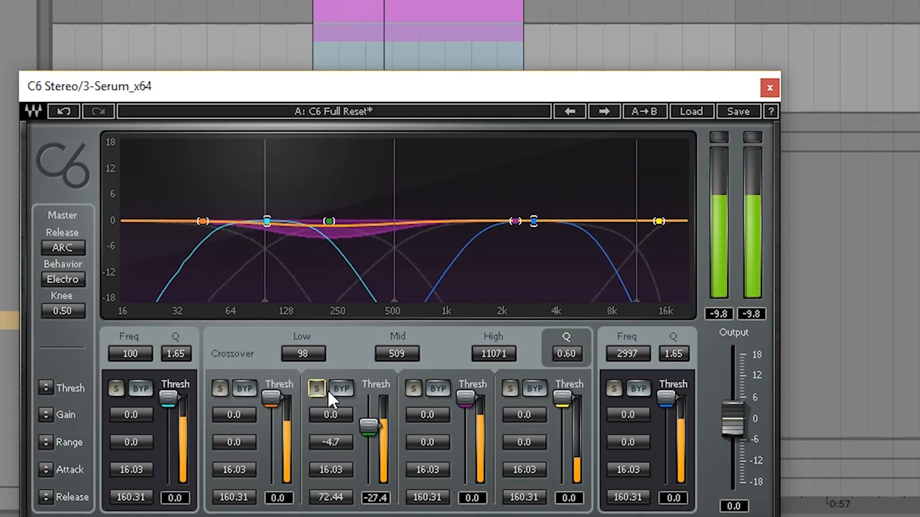
left_click(338, 389)
left_click(338, 389)
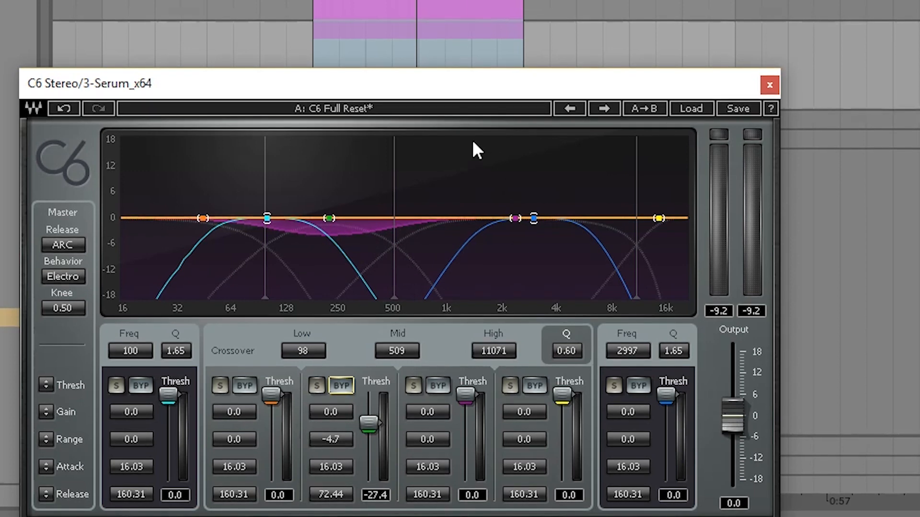
Step: Solo C6 band 4, set the high crossover to 6038 Hz, range to -3.3, release to 65.76 and threshold to -42.0
left_click(413, 385)
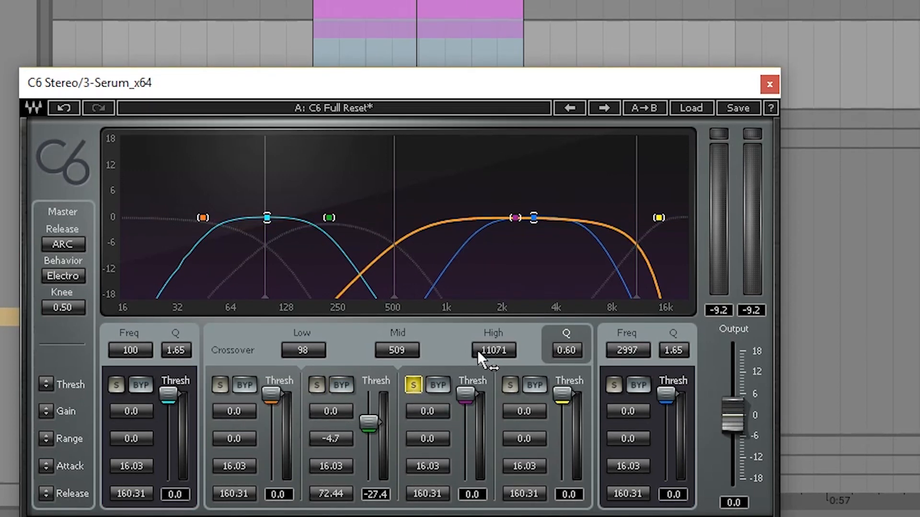
mouse_move(484, 351)
left_mouse_down()
mouse_move(485, 365)
mouse_move(498, 348)
mouse_move(499, 369)
mouse_move(493, 360)
left_mouse_up()
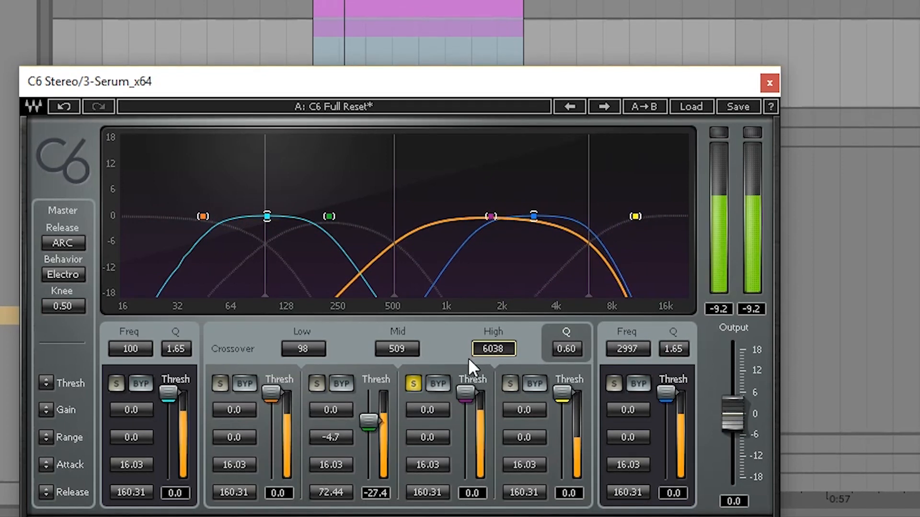
left_click_drag(437, 438, 435, 516)
left_click_drag(464, 391, 465, 434)
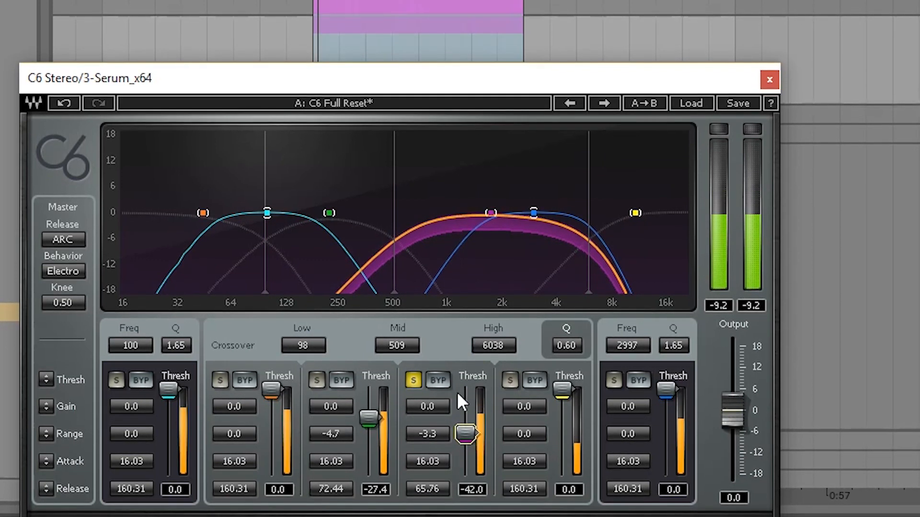
Step: Unsolo band 4, compare it with its bypass, and lower its threshold to -43.7
left_click(416, 379)
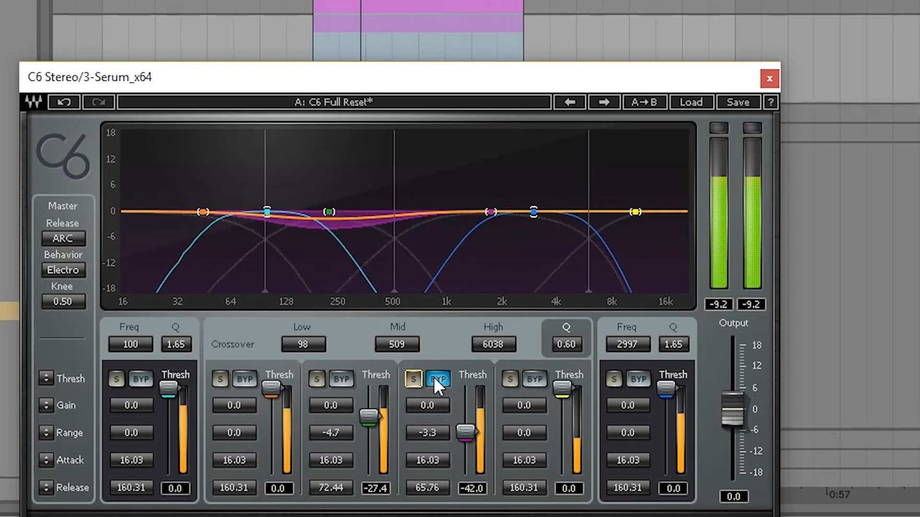
left_click(434, 378)
left_click_drag(464, 433, 467, 452)
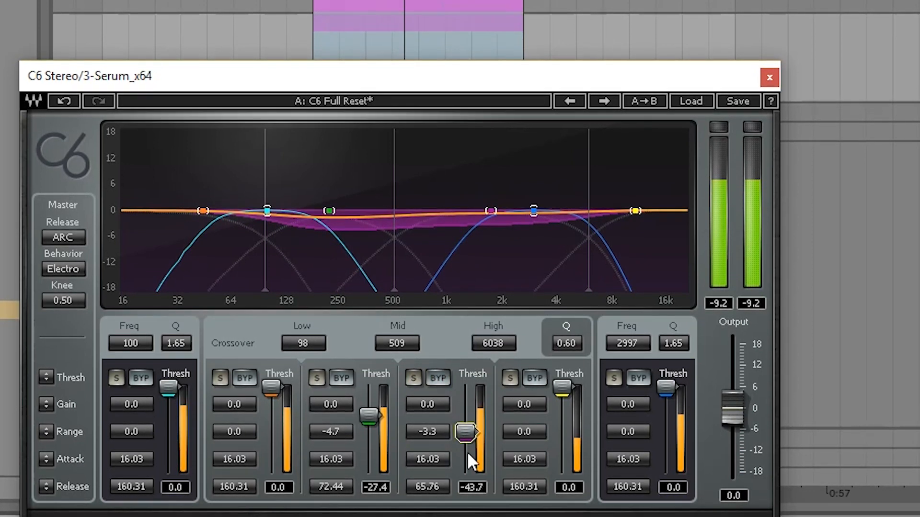
Step: Set the high crossover to 5952 Hz and band 5 to gain -3.0, range -6.0, release 202.75 and threshold -48.6, comparing with bypass
left_click_drag(508, 340, 499, 341)
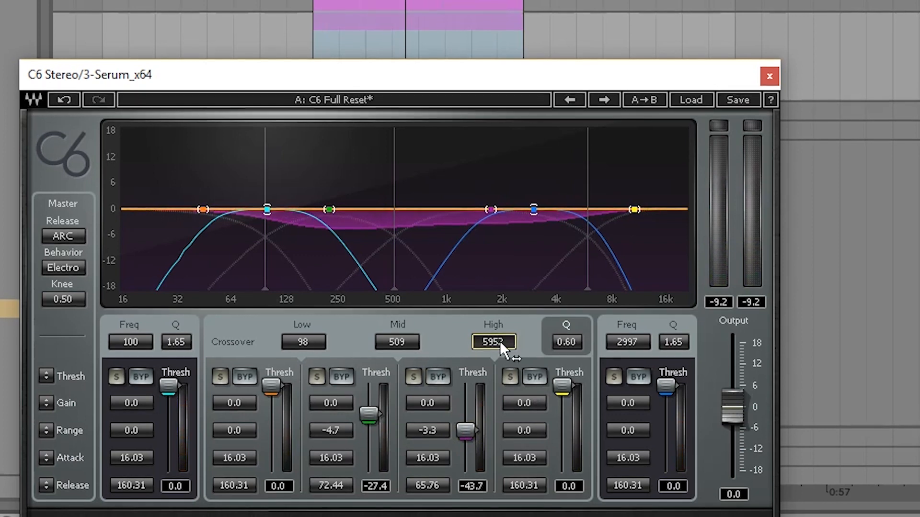
mouse_move(529, 402)
left_mouse_down()
mouse_move(529, 418)
mouse_move(535, 405)
left_mouse_up()
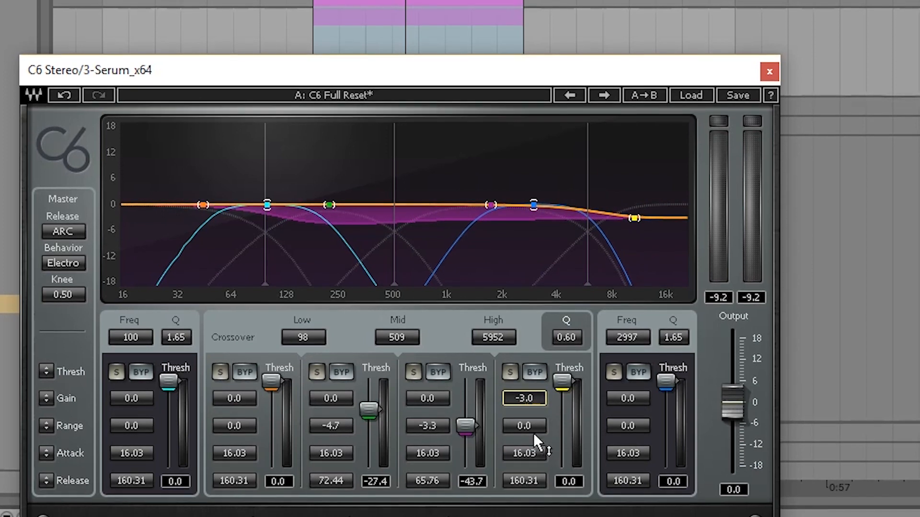
left_click_drag(533, 481, 535, 489)
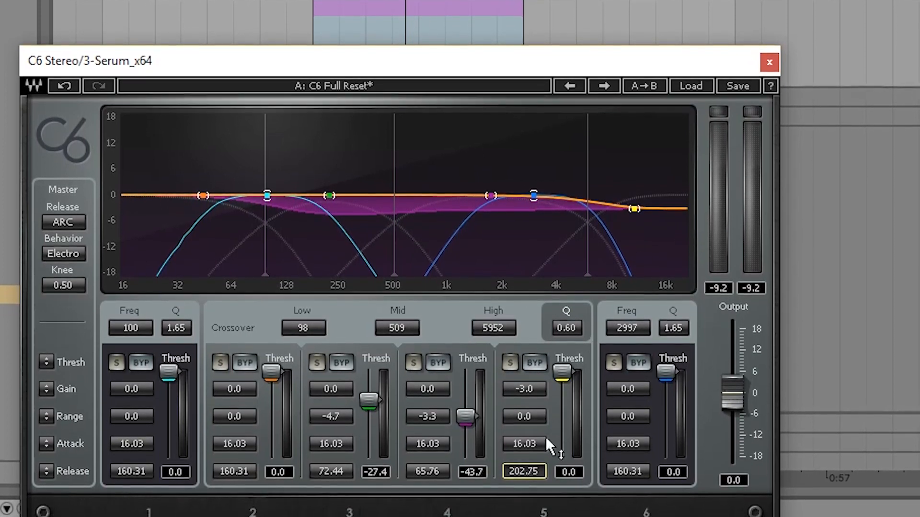
left_click_drag(563, 369, 522, 428)
left_click(538, 353)
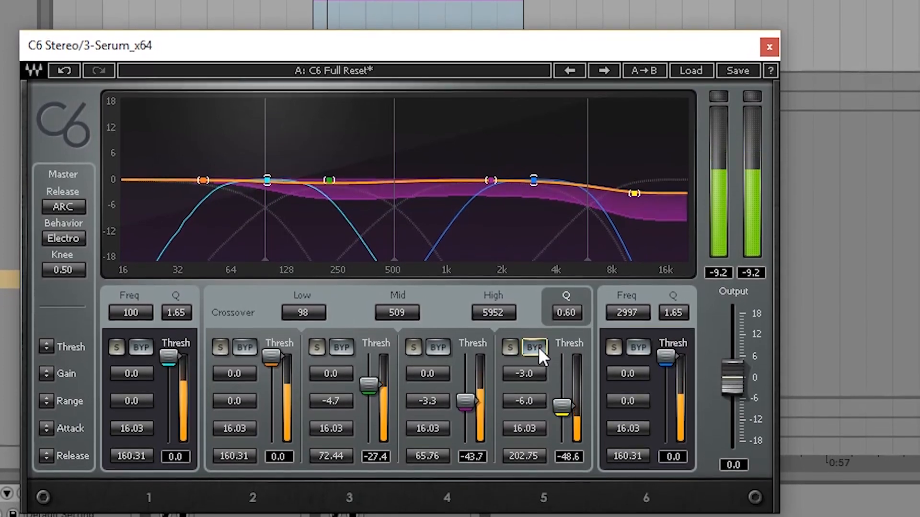
Step: Close the C6 window and audition the loop with the C6 device switched off and on
left_click(769, 46)
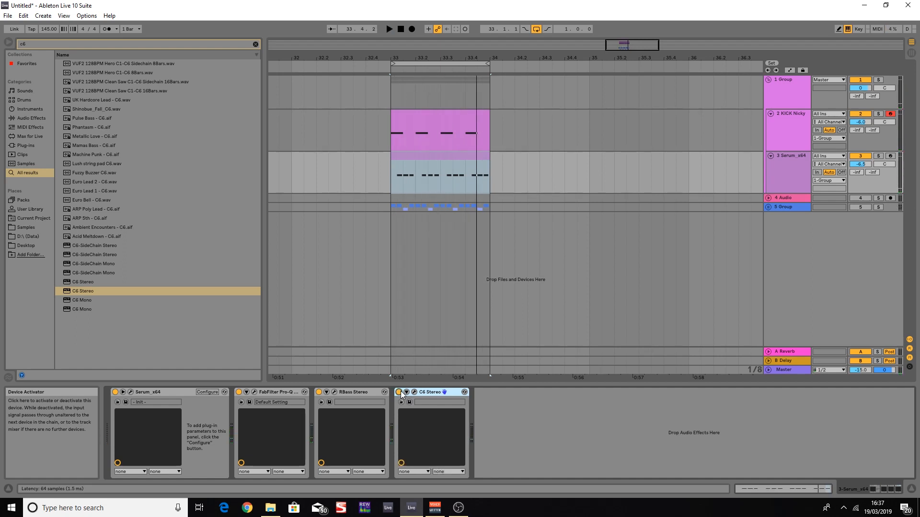
scroll(474, 287, "right", 1)
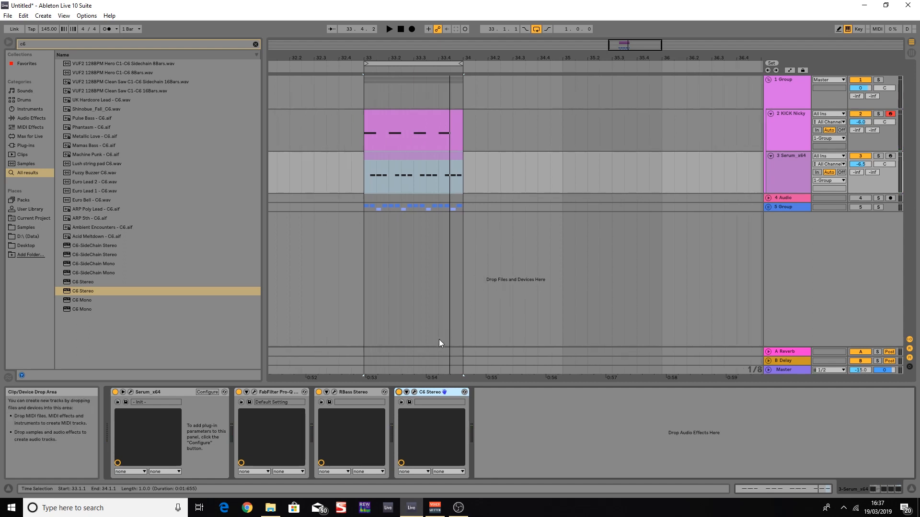
left_click(399, 393)
Step: Find FabFilter Saturn x64 in the browser, add it after C6 on the Serum track, and load its Gentle Saturator preset
key("ctrl+f")
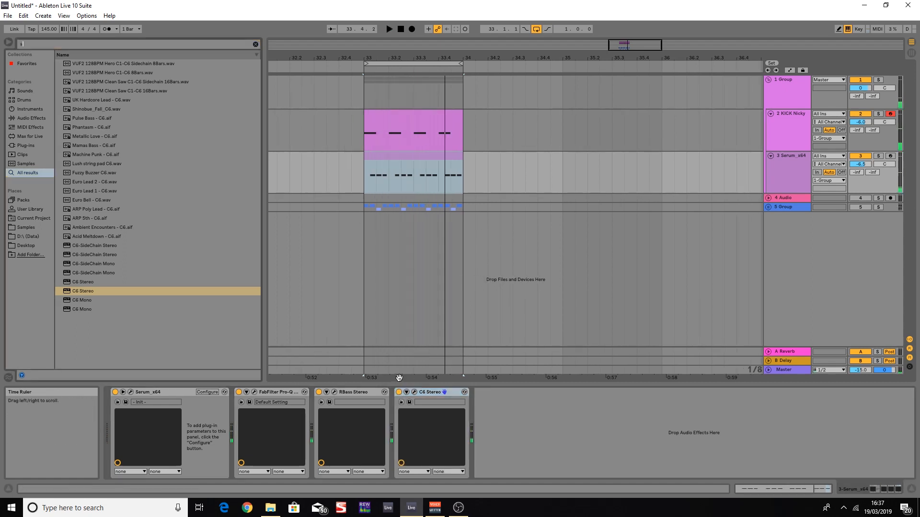
type("saturn")
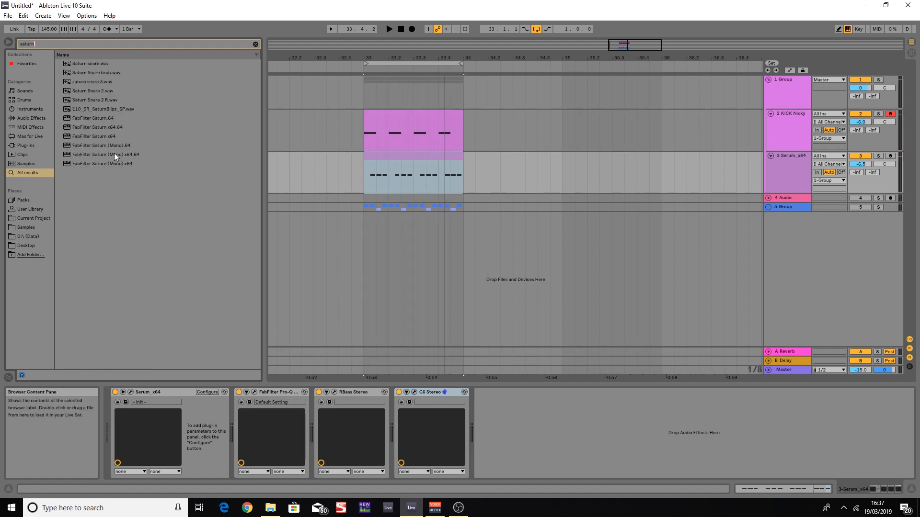
left_click_drag(98, 137, 146, 156)
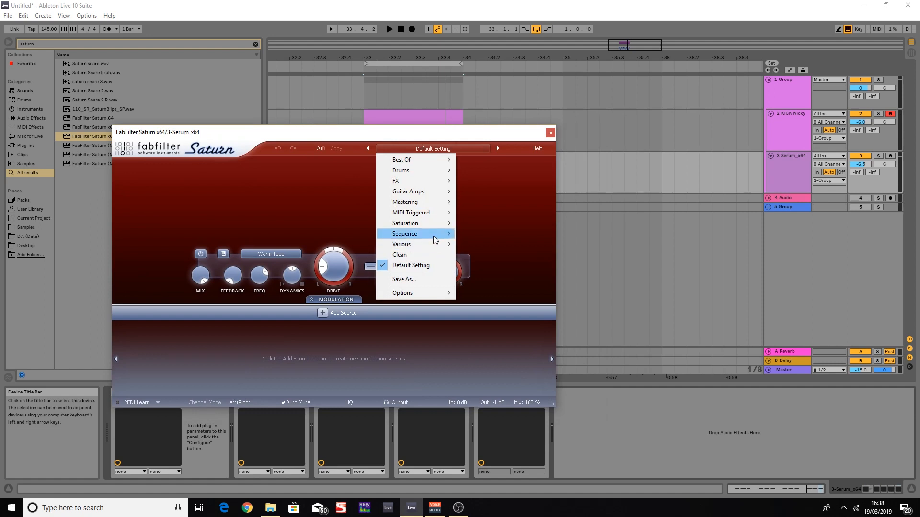
mouse_move(434, 230)
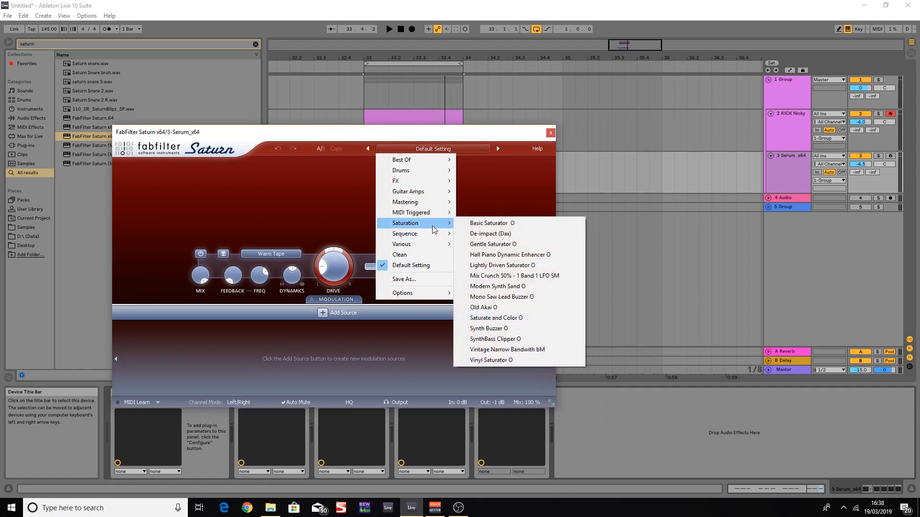
left_click(488, 245)
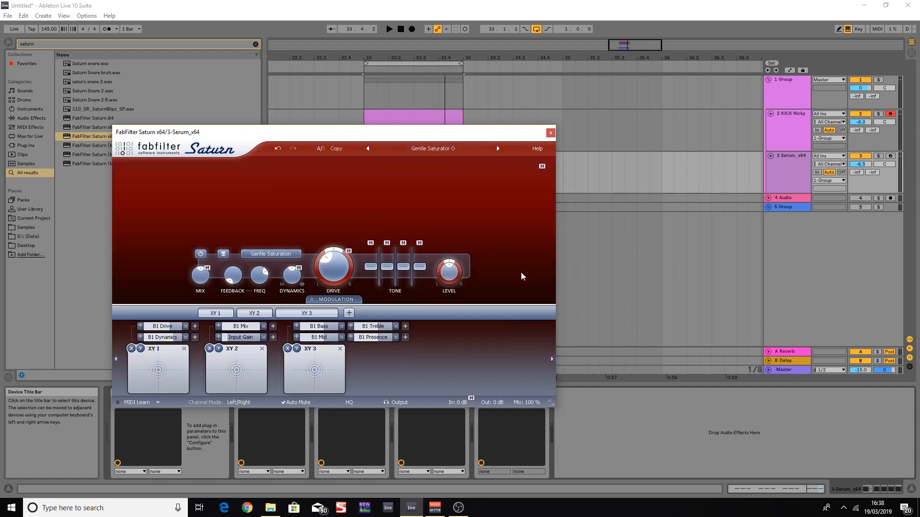
left_click(550, 134)
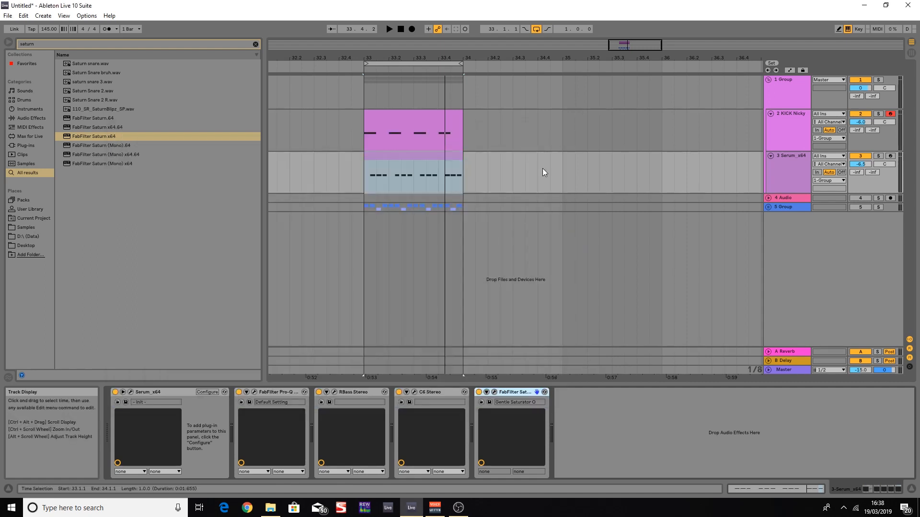
Step: Audition the loop with FabFilter Saturn switched on and off to compare the saturation
key("space")
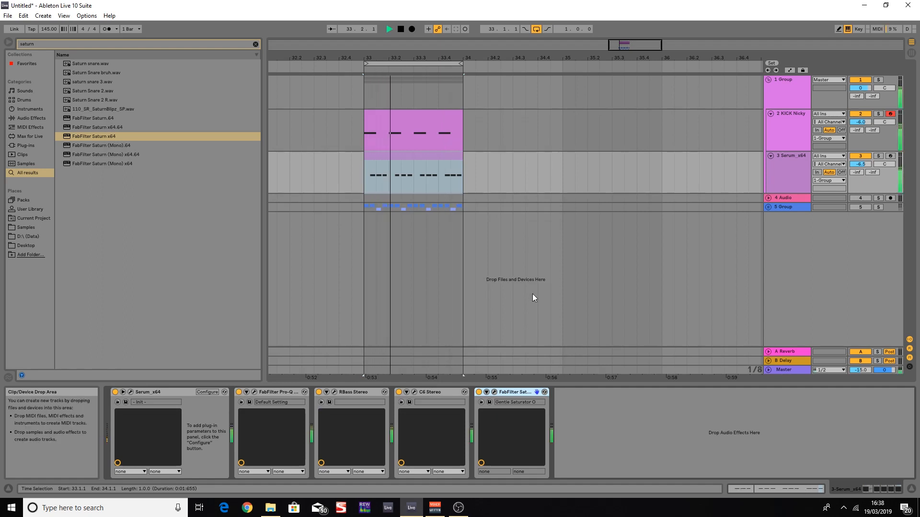
left_click(479, 393)
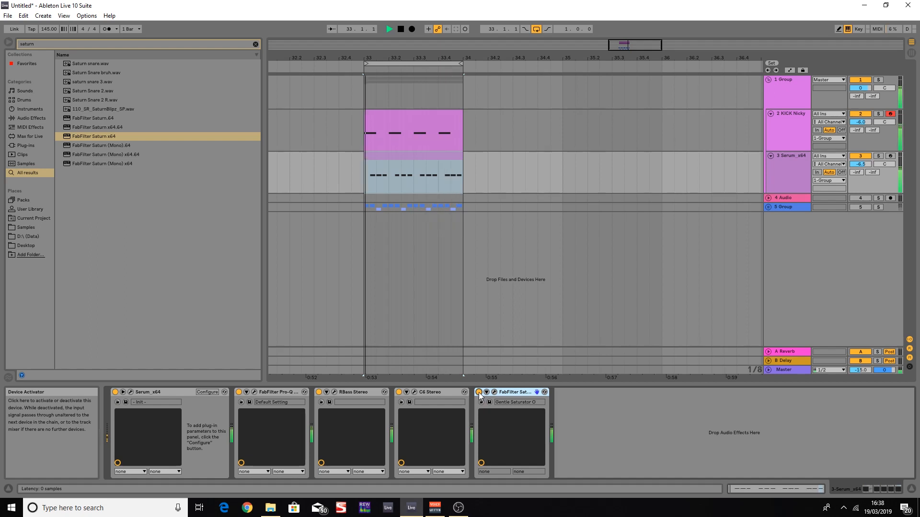
key("space")
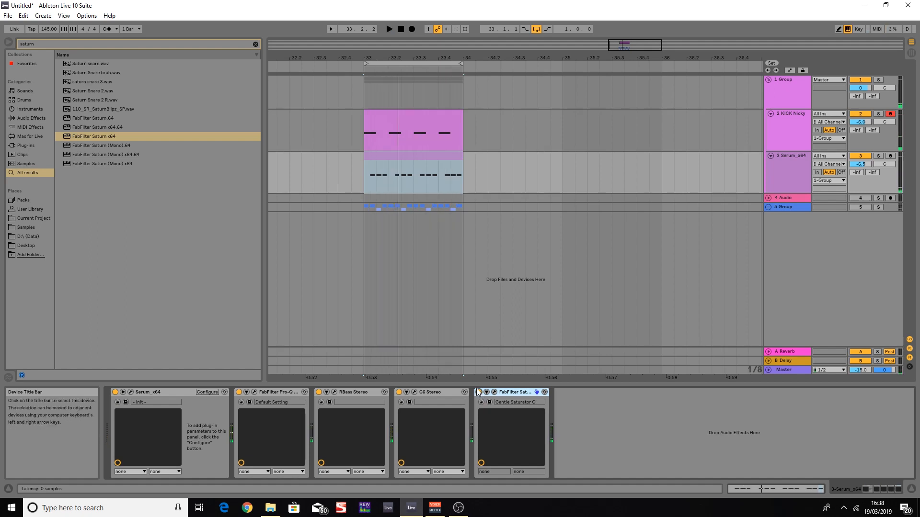
key("space")
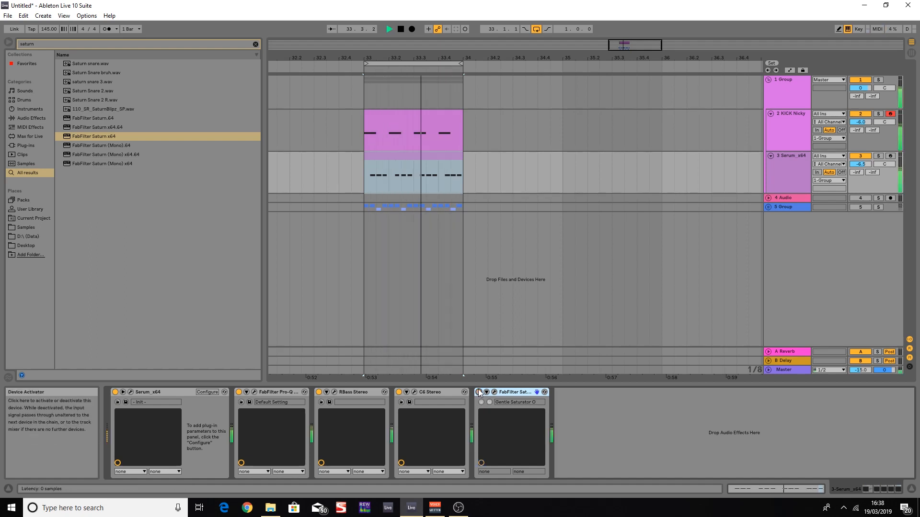
key("space")
Step: Search the browser for "fab 2", add FabFilter Pro-Q 2 x64 after Saturn on the Serum track, and reposition its window
key("ctrl+f")
type("fab 2")
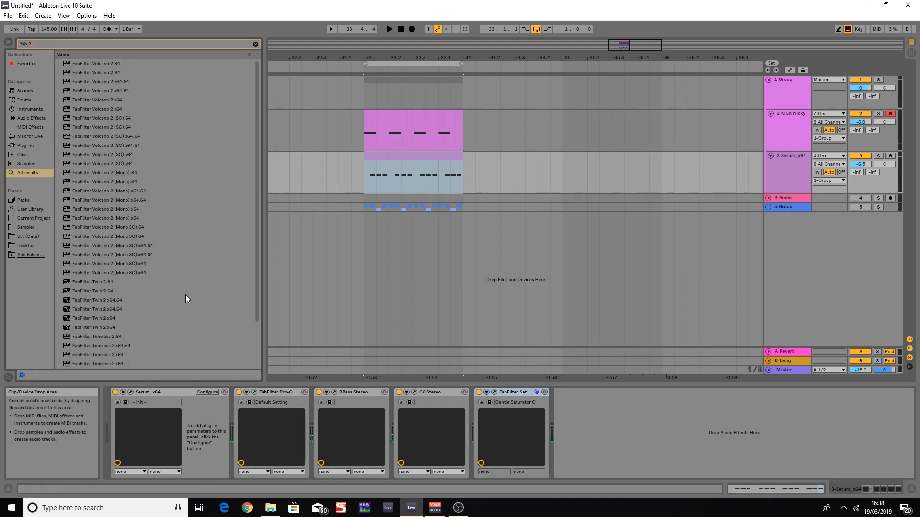
scroll(187, 299, "down", 2)
double_click(96, 355)
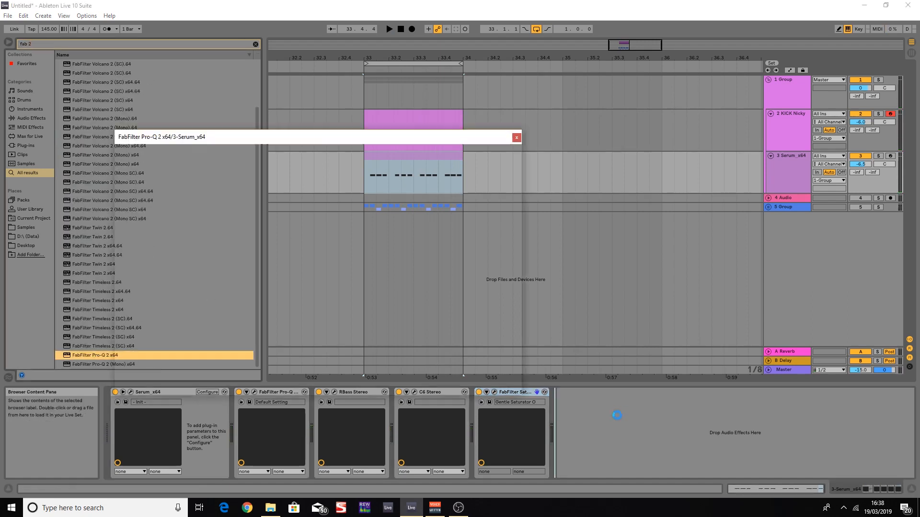
left_click_drag(392, 140, 436, 161)
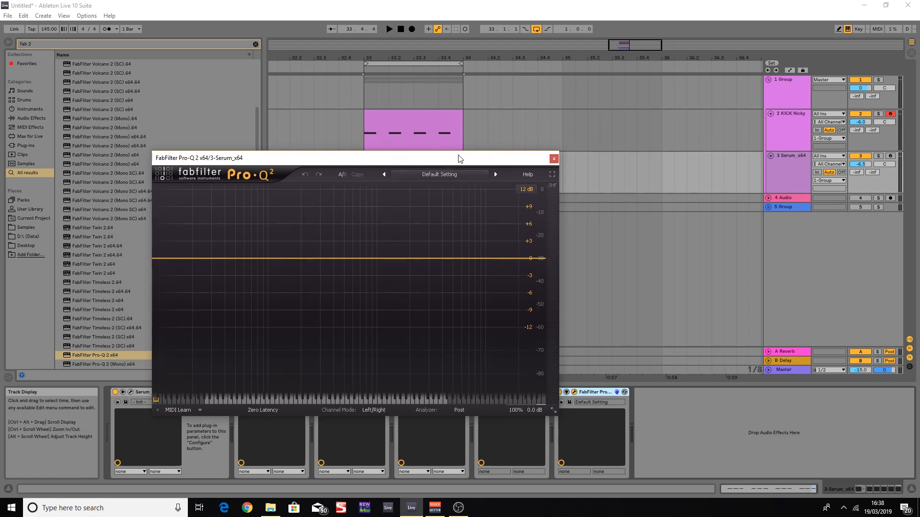
left_click_drag(458, 159, 434, 117)
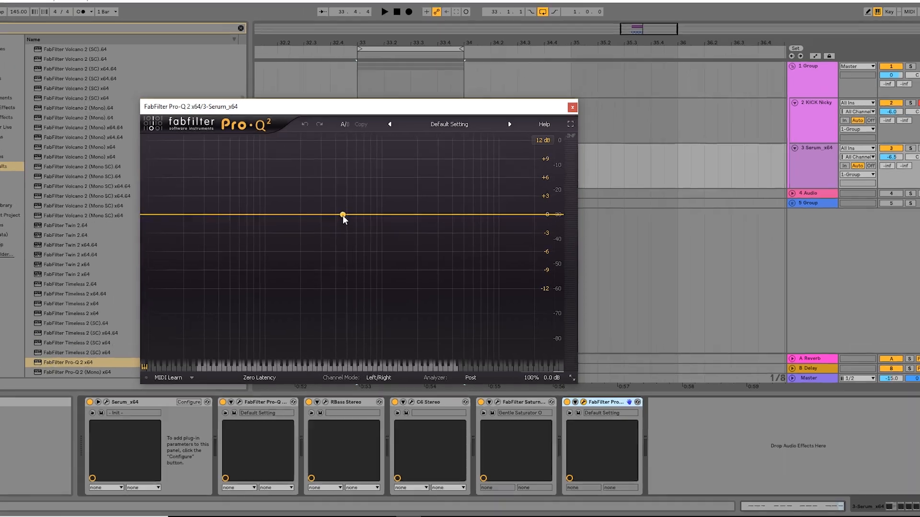
Step: Add a bell band at about 702 Hz in the second Pro-Q 2, cut it by about 3 dB, and narrow its Q slightly
left_click_drag(350, 218, 393, 194)
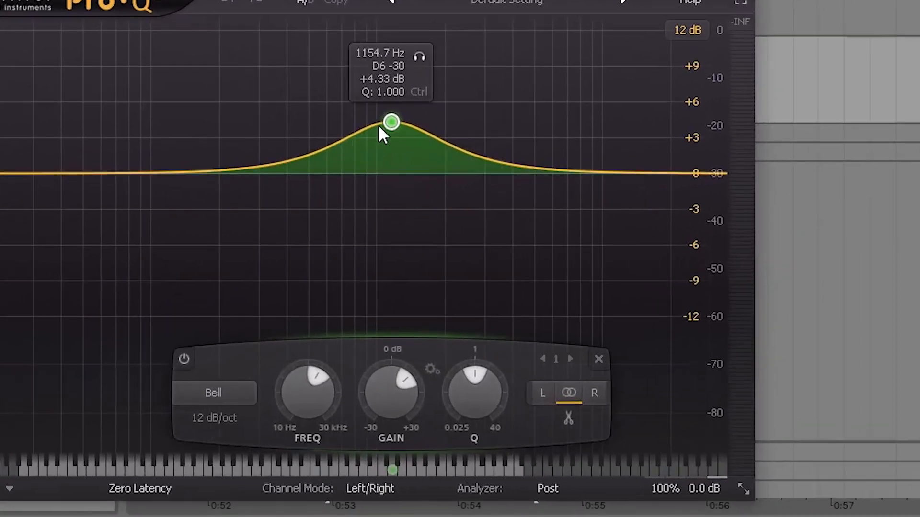
left_click_drag(383, 134, 350, 105)
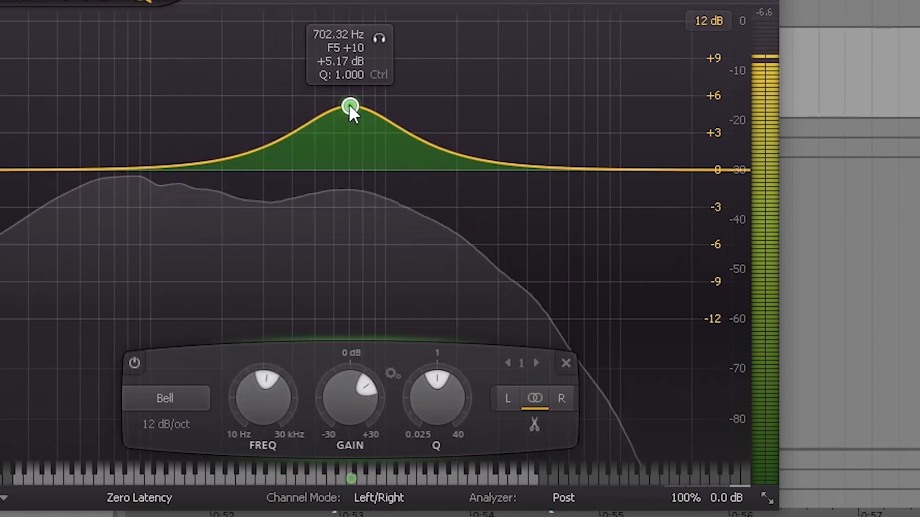
left_click_drag(350, 392, 355, 447)
scroll(362, 396, "down", 1)
scroll(362, 396, "up", 2)
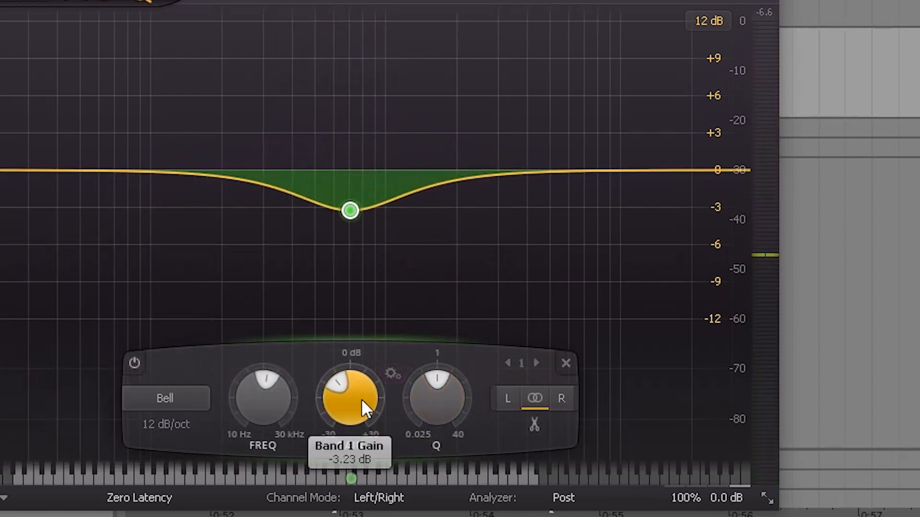
scroll(362, 395, "down", 2)
scroll(361, 395, "down", 1)
left_click_drag(422, 399, 436, 378)
Step: Audition the loop with the 702 Hz band bypassed and re-enabled, and close the Pro-Q 2 window
left_click(136, 363)
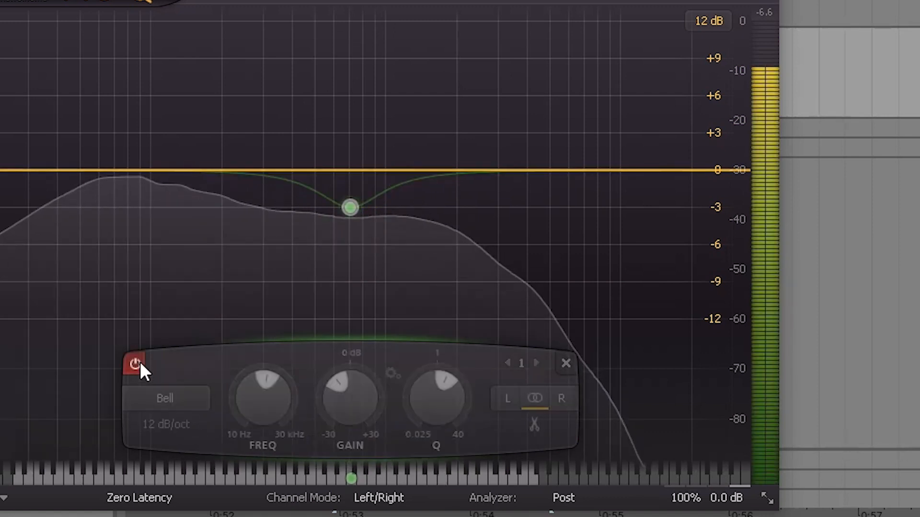
left_click(135, 364)
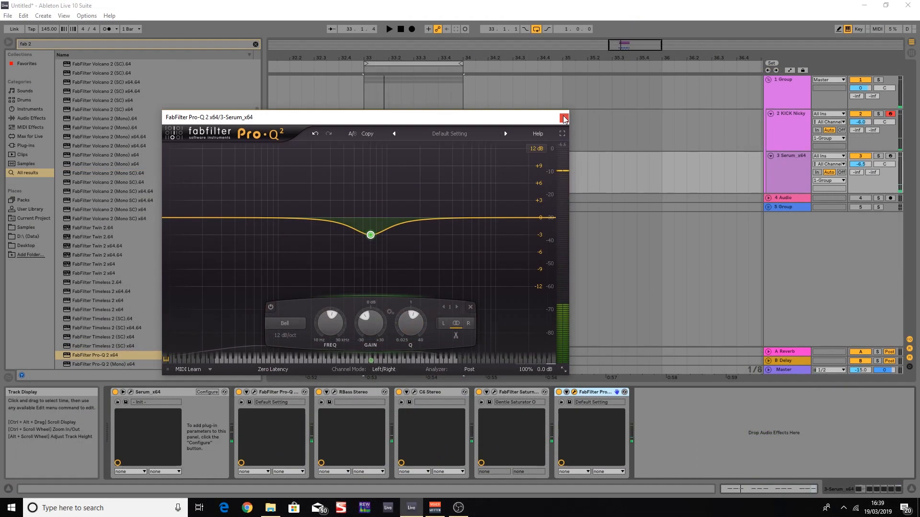
left_click(556, 117)
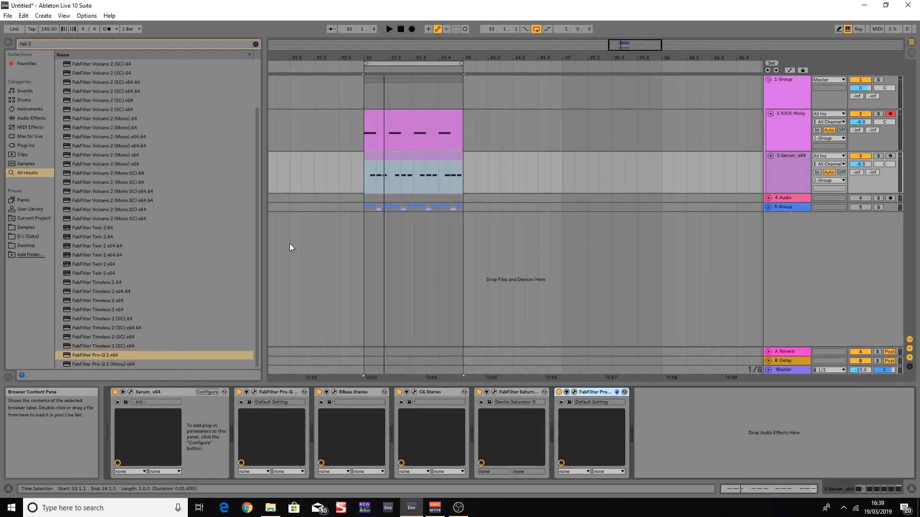
Step: Clear the browser search, add Ableton's Compressor at the end of the Serum chain, dismiss the notification, and show the Compressor's sidechain section
left_click(31, 117)
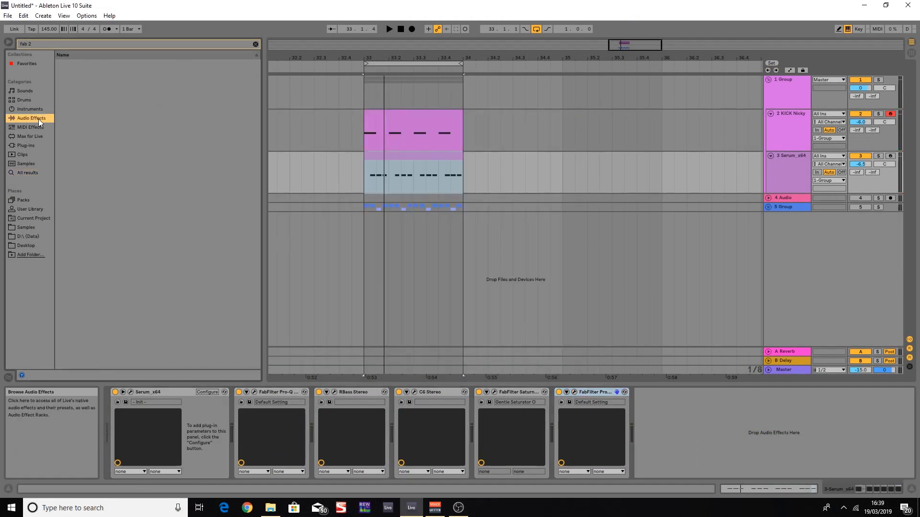
left_click(256, 44)
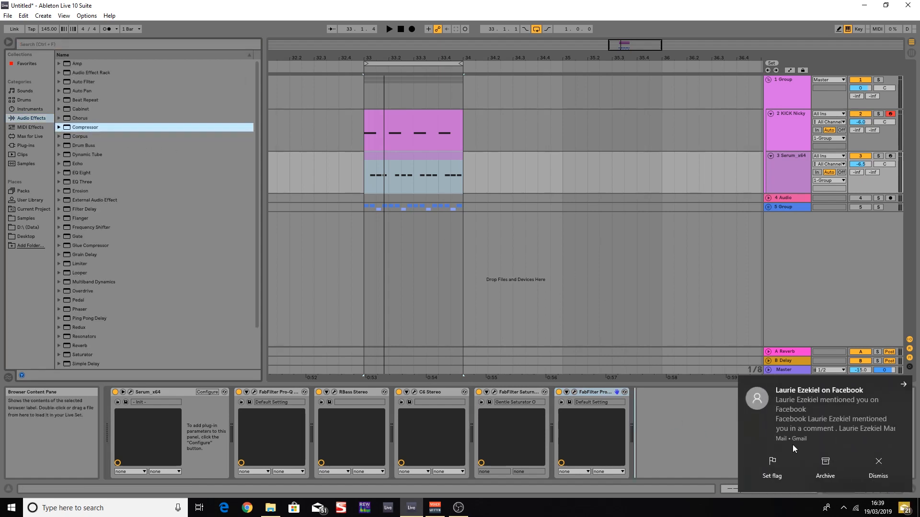
key("Return")
left_click(884, 475)
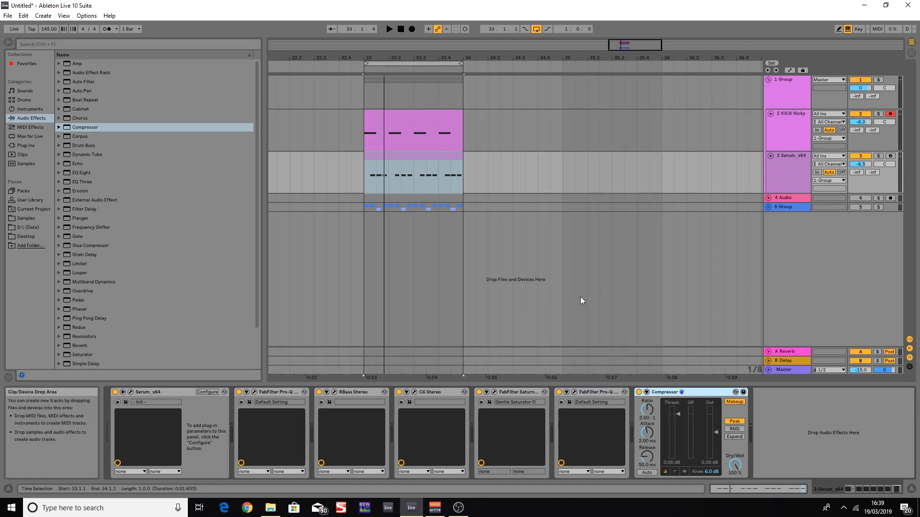
left_click(647, 392)
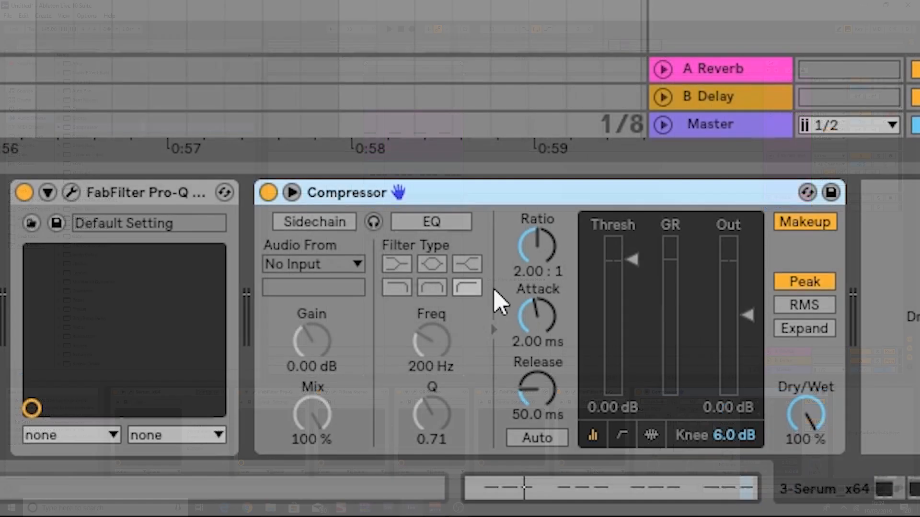
Step: Set the Compressor's attack to 0.01 ms, release to 17.8 ms and threshold to -12.5 dB
left_click_drag(542, 301, 551, 403)
left_click_drag(627, 277, 627, 284)
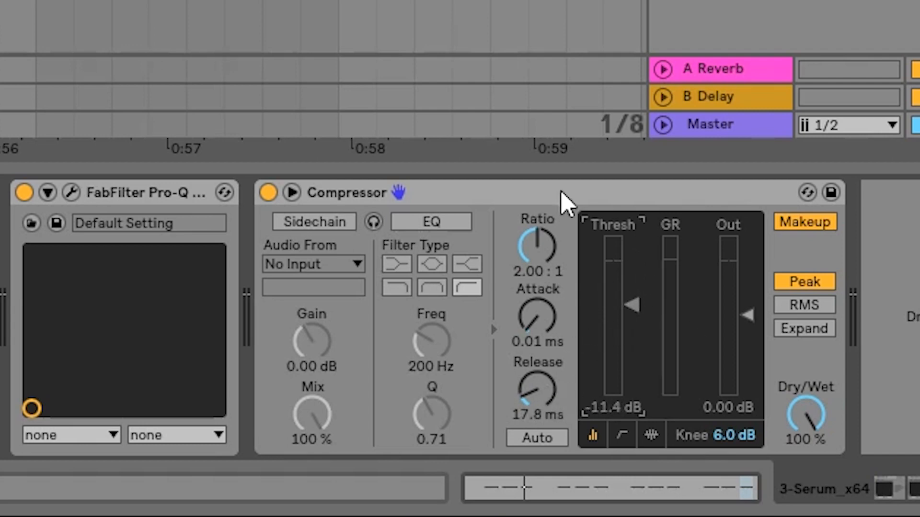
left_click_drag(632, 308, 632, 310)
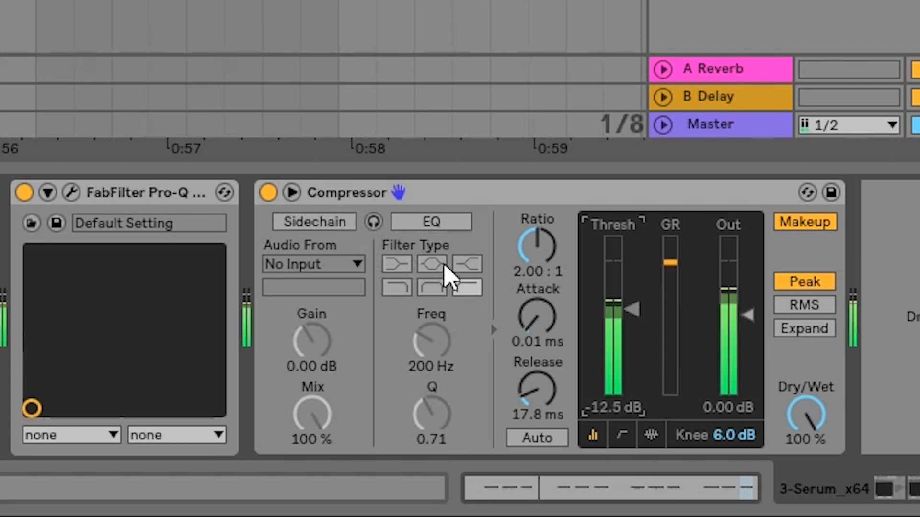
Step: Audition the loop with the Compressor switched off and on twice
left_click(268, 193)
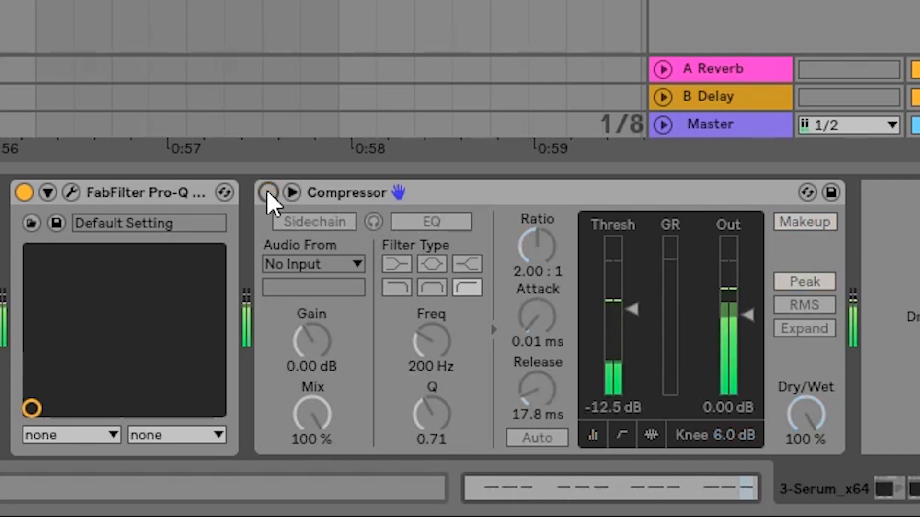
left_click(269, 192)
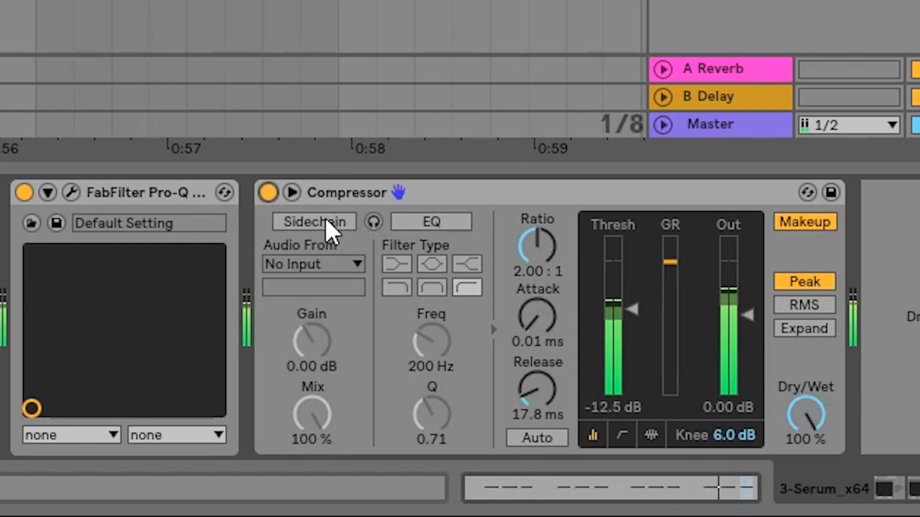
left_click(267, 194)
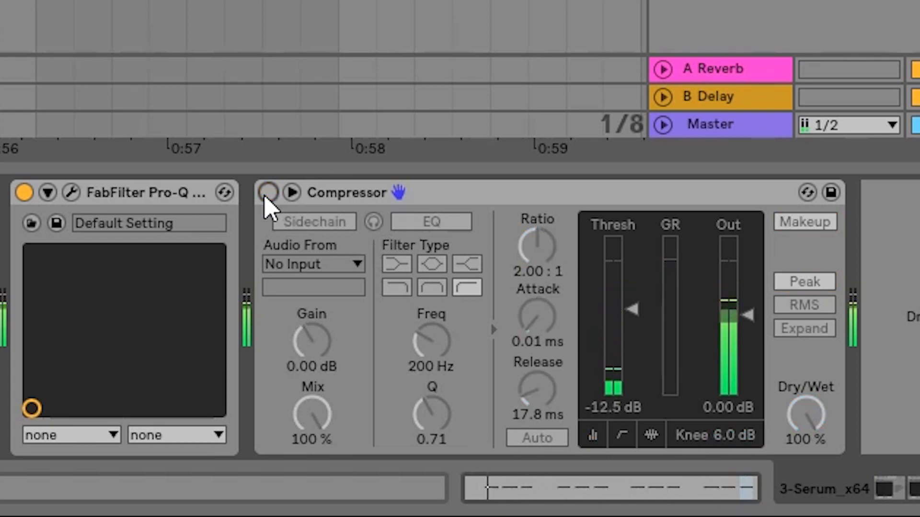
left_click(267, 193)
Step: Show the Session view and audition the loop with the second Pro-Q 2 switched off and on
key("Tab")
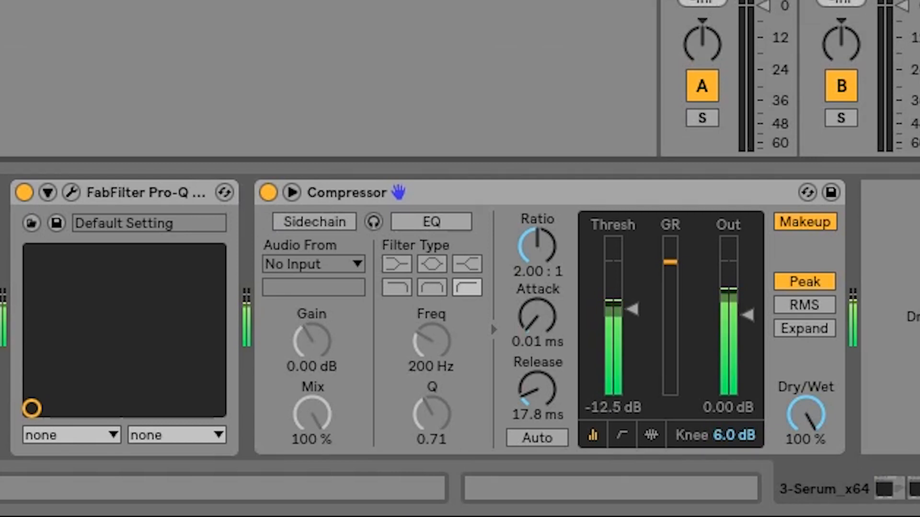
left_click(22, 191)
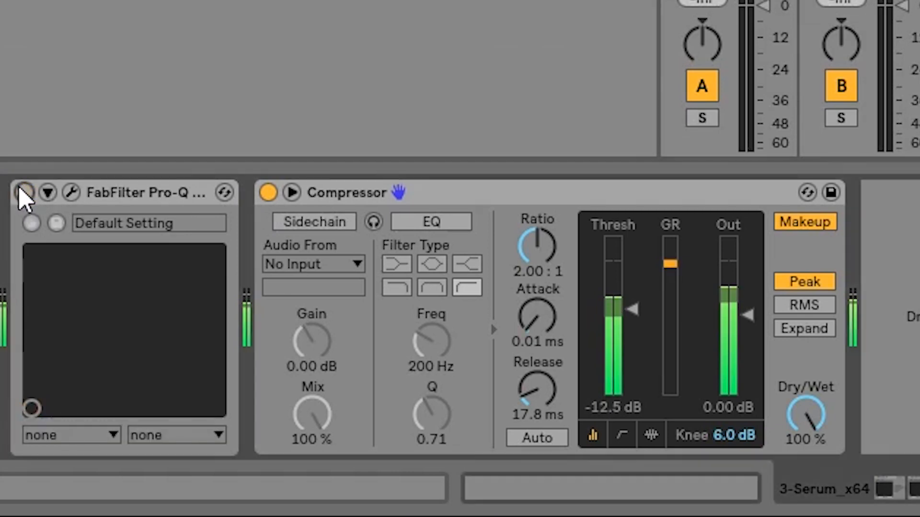
left_click(21, 192)
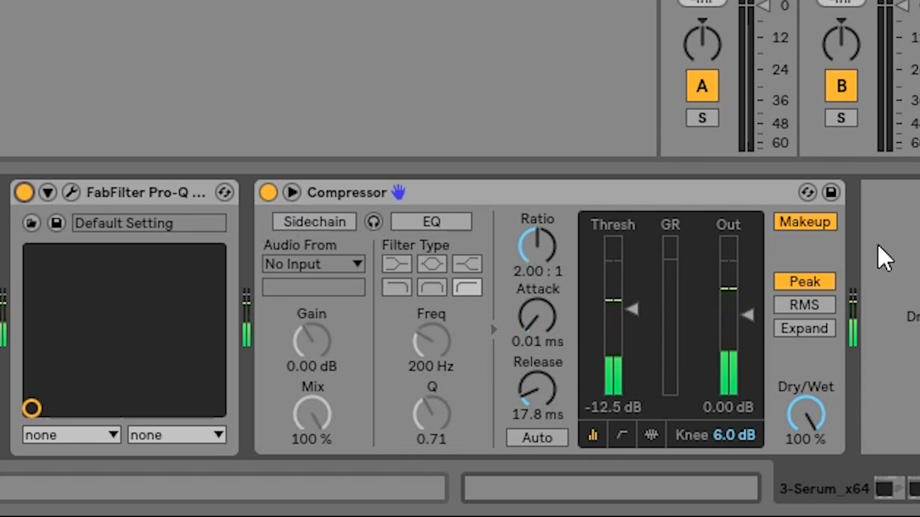
Step: Enable the Compressor's sidechain, take its audio from the kick track Post FX, and set the threshold to -12.1 dB
left_click(317, 221)
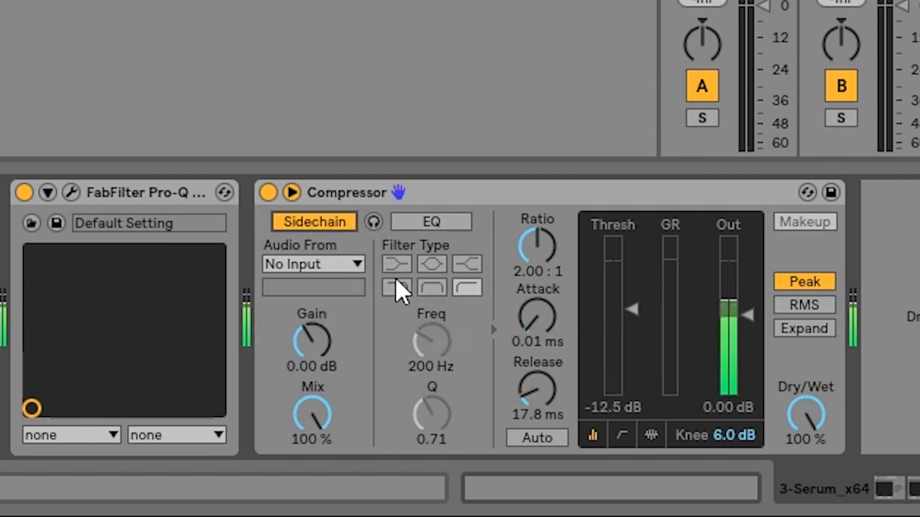
left_click(357, 264)
left_click(349, 40)
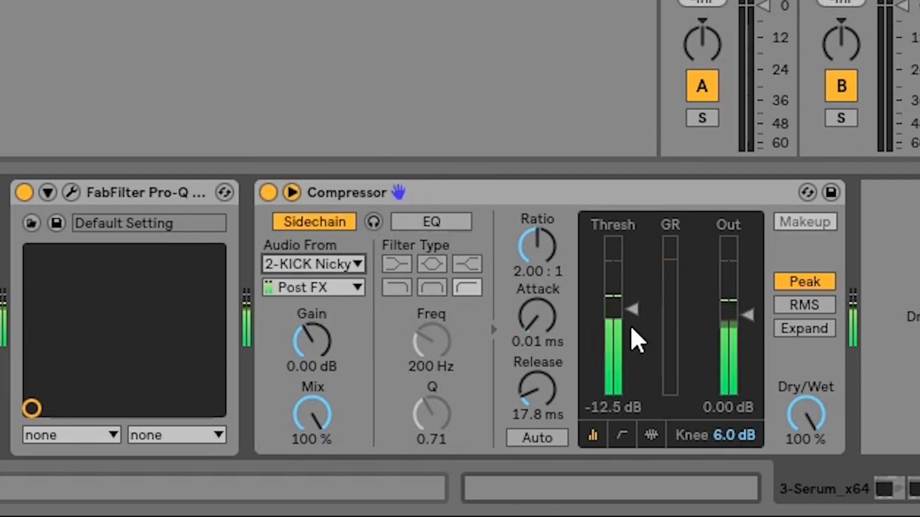
left_click_drag(630, 311, 631, 308)
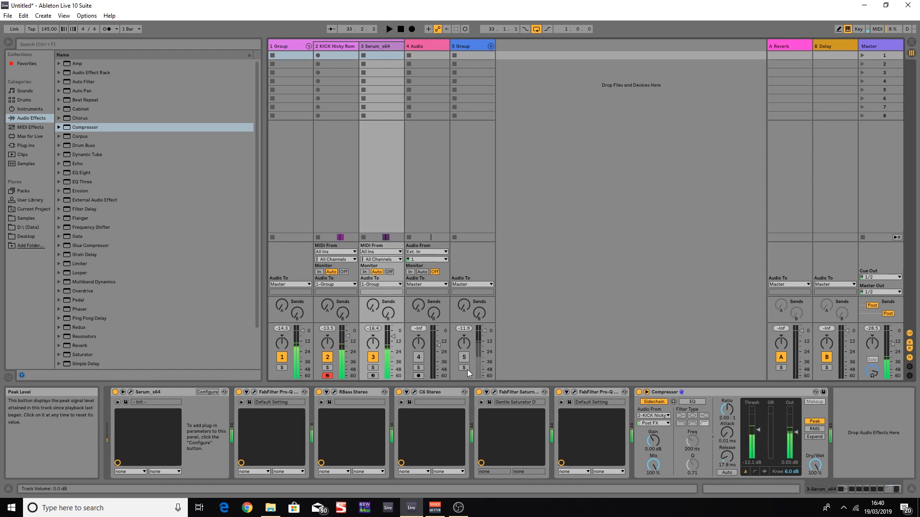
Step: Raise the kick track to -5.1 dB and the Serum track to -4.0 dB, audition the balance, and return to the Arrangement view
key("space")
left_click(323, 47)
left_click(378, 47, "shift")
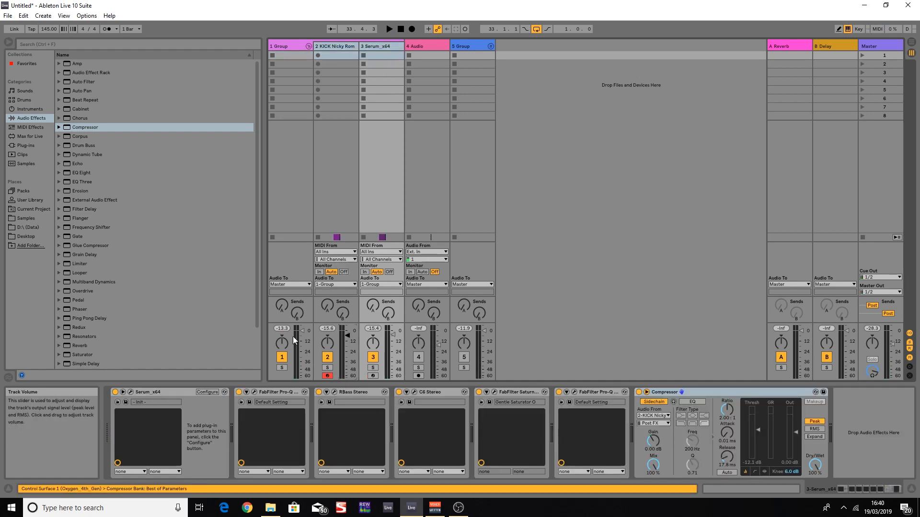
key("space")
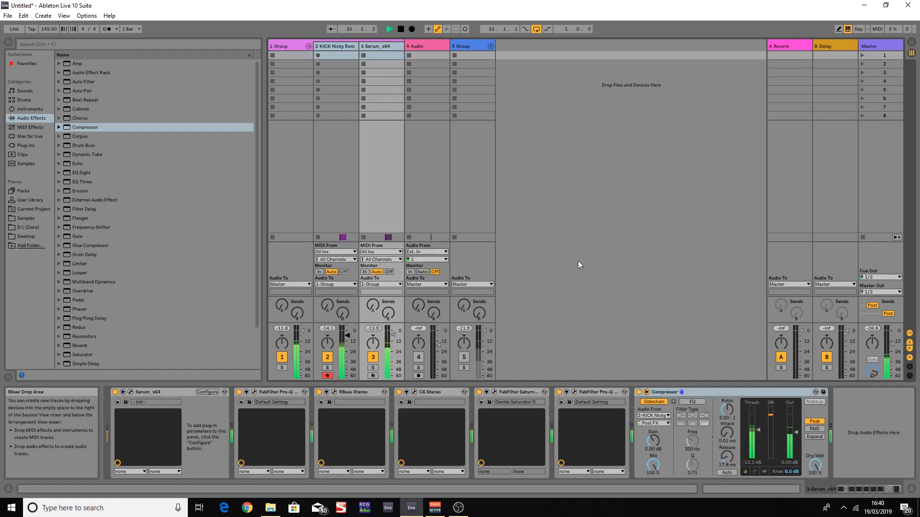
key("space")
key("Tab")
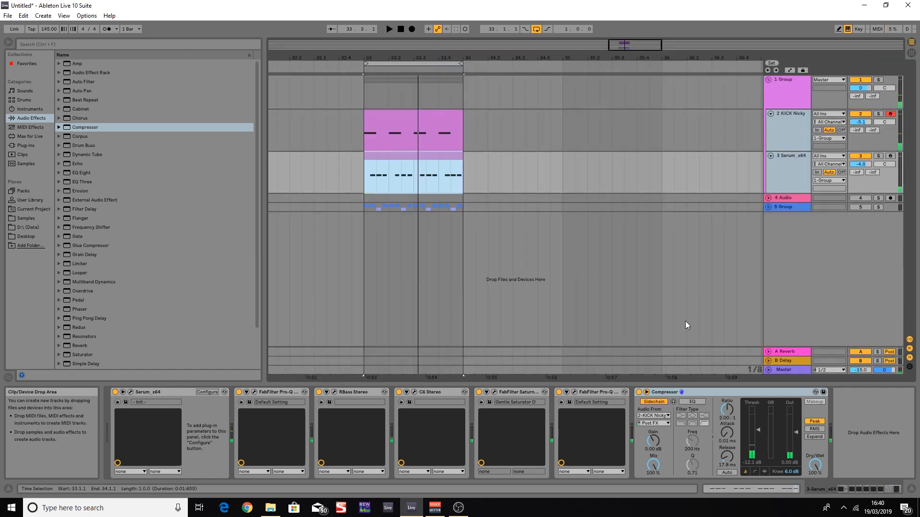
Step: Select the kick track, search the browser for "fab 2", and add FabFilter Pro-Q 2 x64 after the kick instrument
left_click(798, 120)
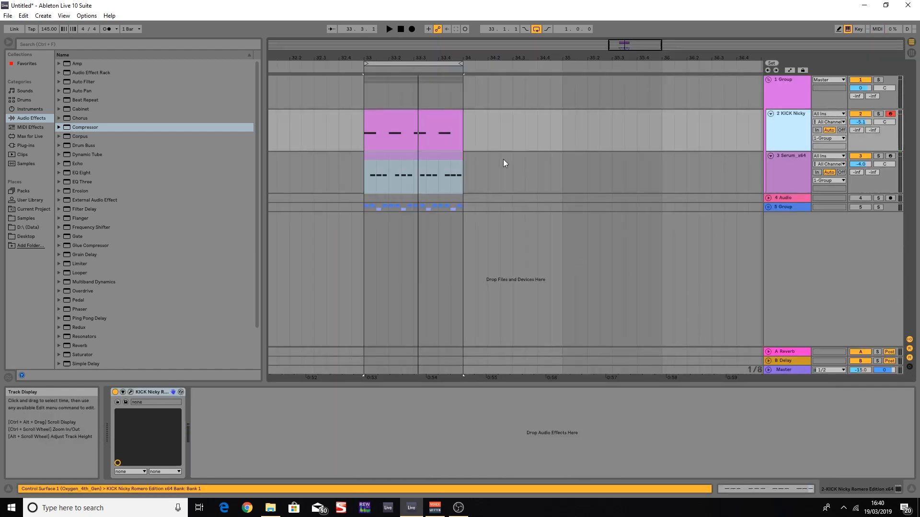
key("ctrl+f")
type("fab 2")
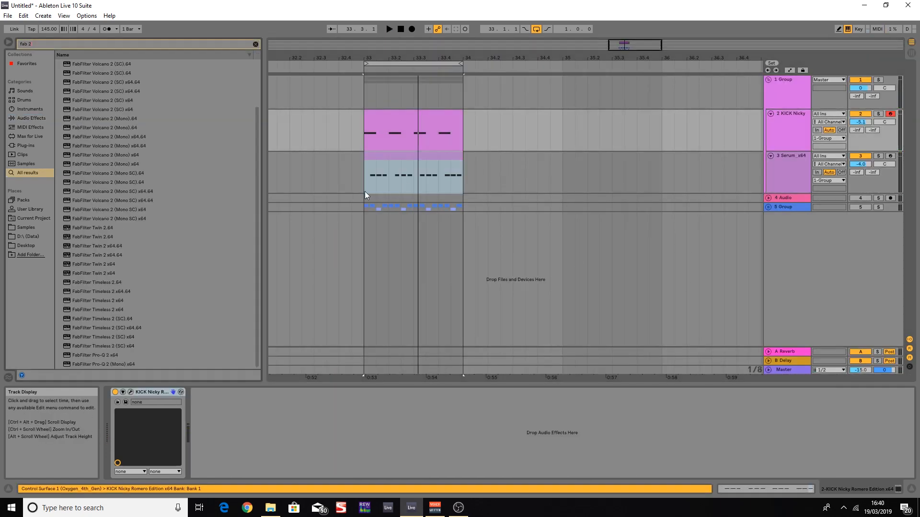
double_click(92, 356)
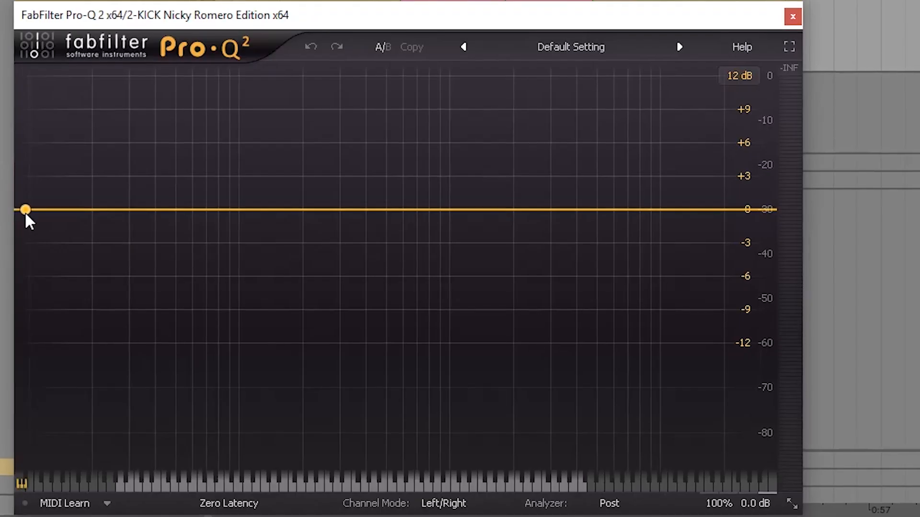
Step: Add a Low Cut band at 10 Hz with a Q of about 1.05 in the kick's Pro-Q 2
left_click_drag(170, 222, 173, 239)
left_click(96, 413)
left_click_drag(298, 426, 323, 375)
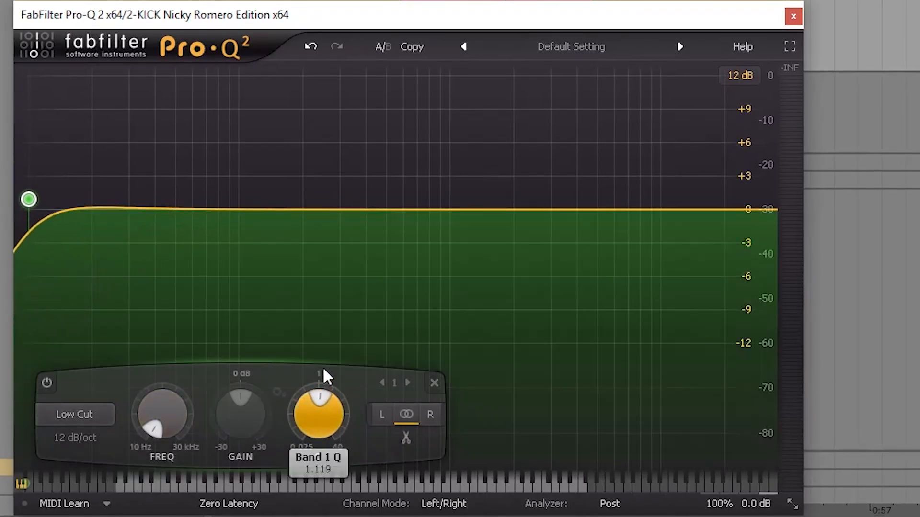
left_click_drag(28, 196, 10, 203)
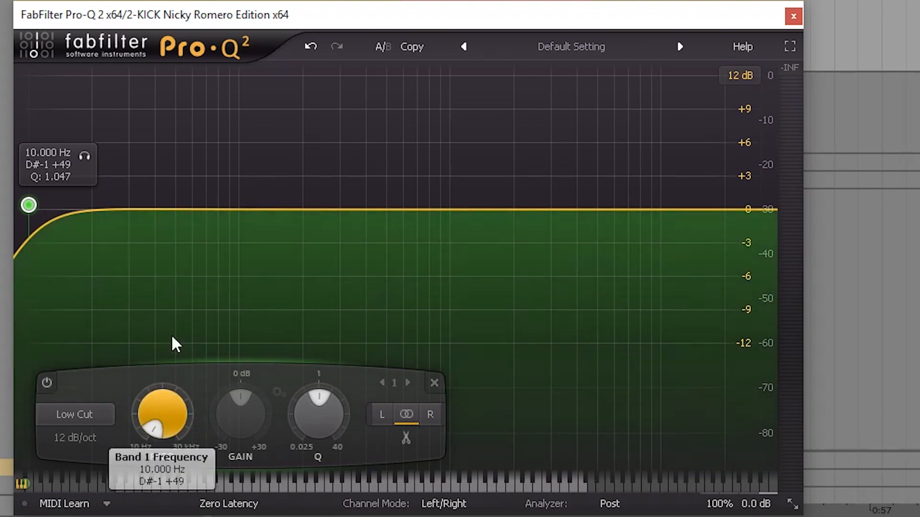
Step: Add a bell band at about 78 Hz in the kick's Pro-Q 2 with +2.11 dB gain and a Q of about 1.65
left_click_drag(158, 208, 225, 163)
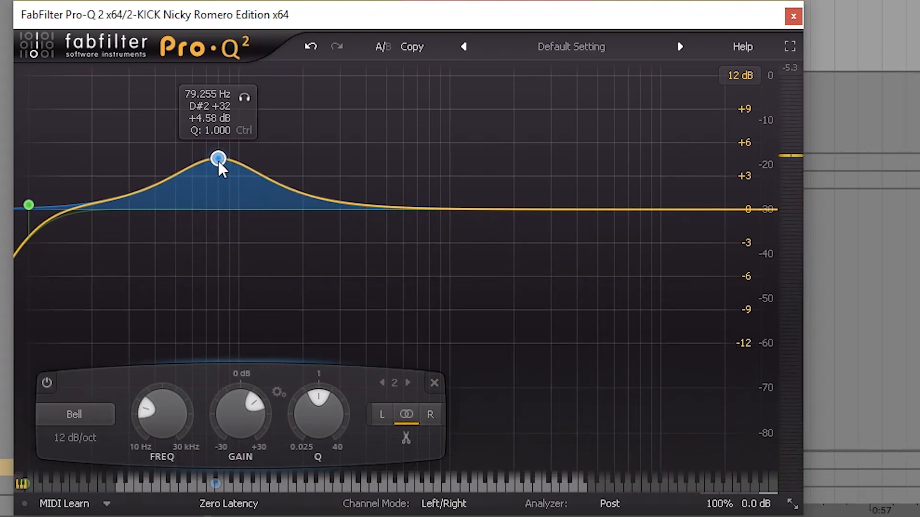
scroll(181, 421, "down", 2)
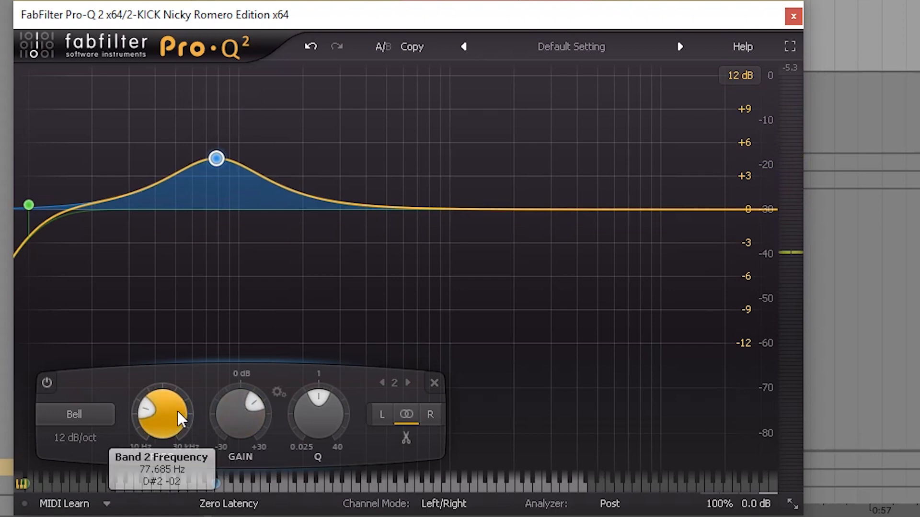
scroll(318, 415, "up", 3)
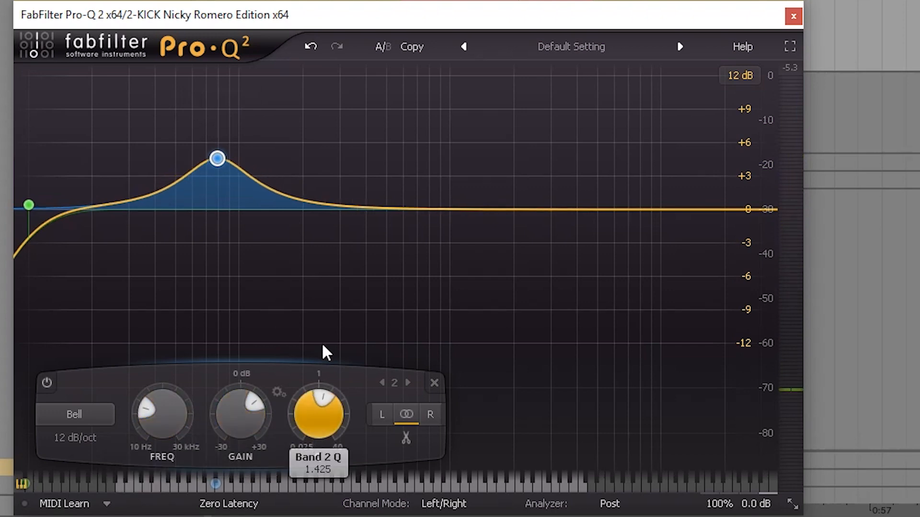
scroll(237, 434, "down", 3)
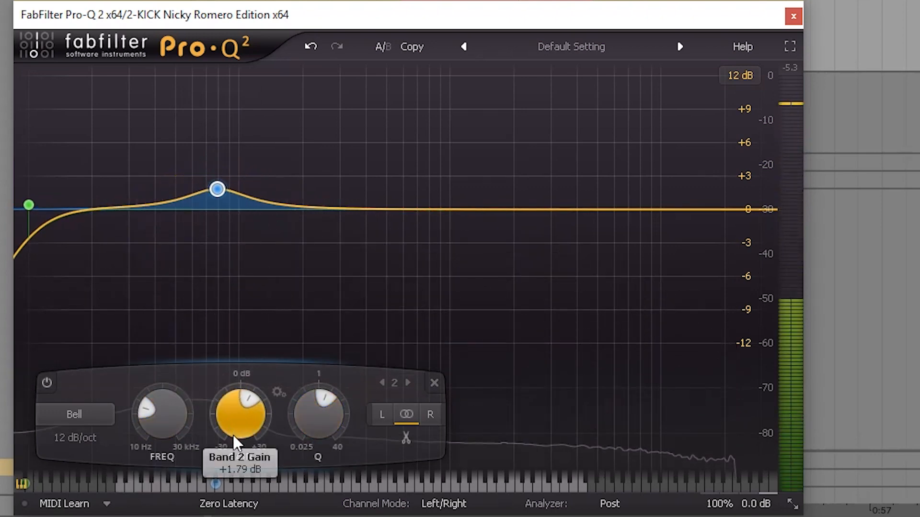
scroll(236, 437, "up", 1)
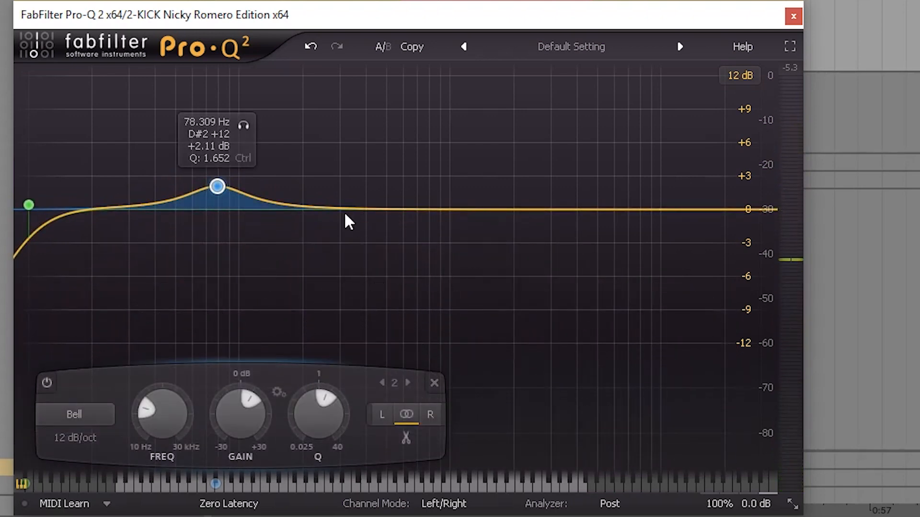
Step: Add a bell band at about 363 Hz in the kick's Pro-Q 2, cutting about 2 dB, and compare the sound with the band bypassed
left_click_drag(377, 209, 362, 157)
left_click_drag(363, 161, 358, 158)
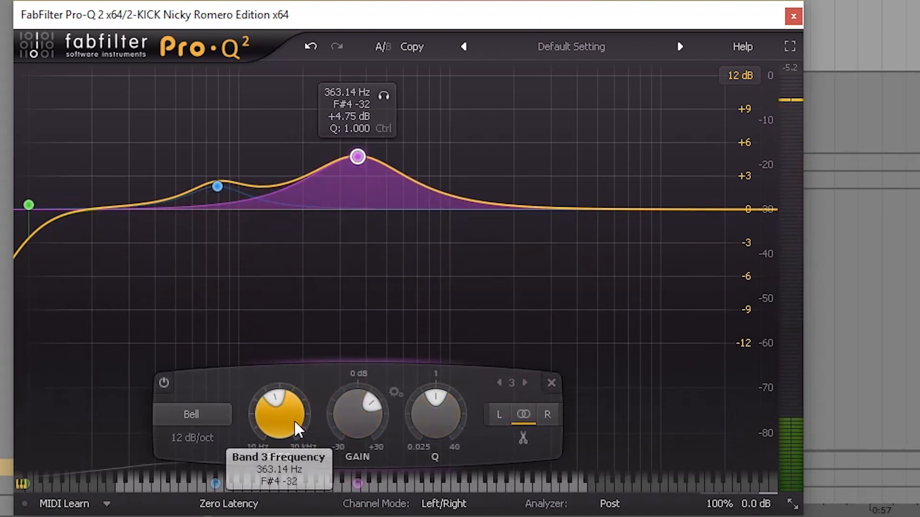
left_click_drag(346, 411, 390, 477)
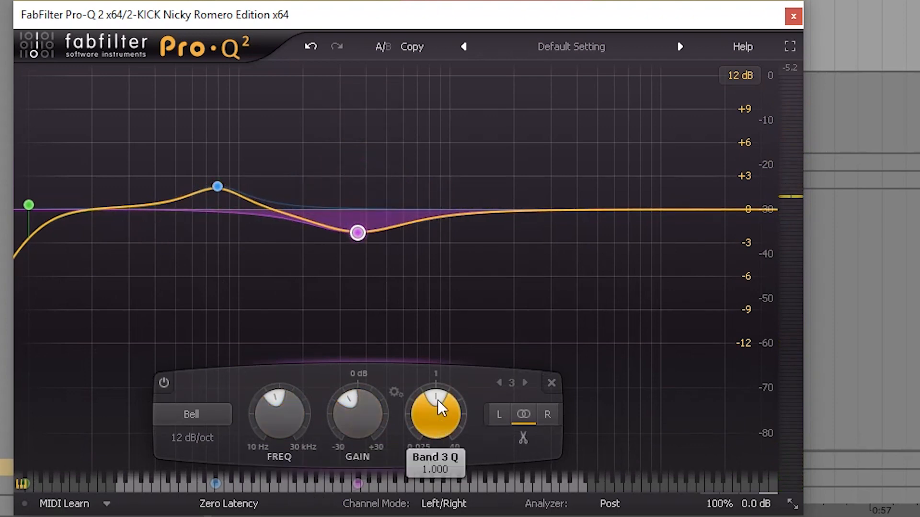
left_click(166, 383)
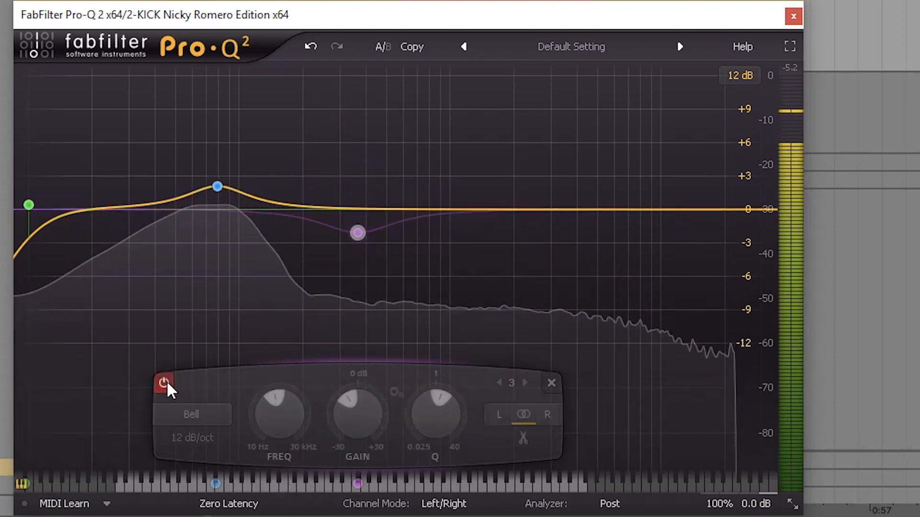
left_click(166, 384)
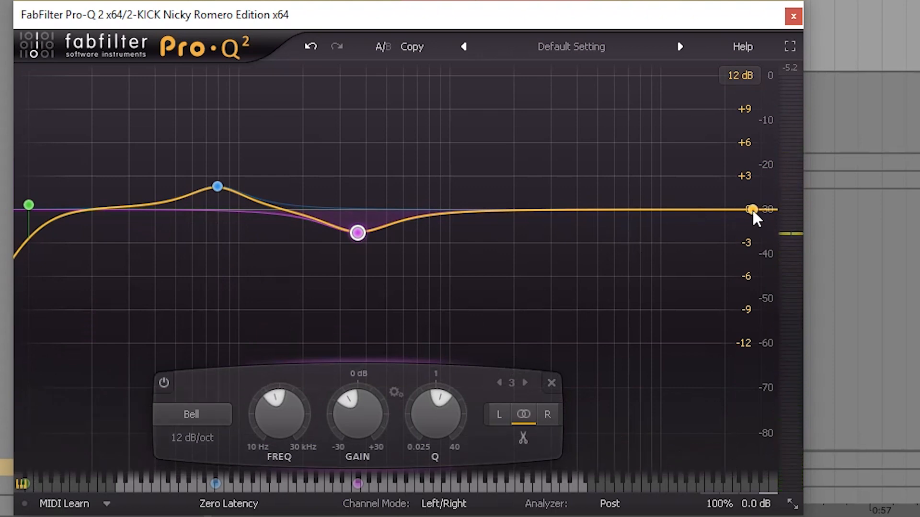
Step: Add a narrowed bell band at about 2792 Hz in the kick's Pro-Q 2 with +1.77 dB gain
left_click(547, 210)
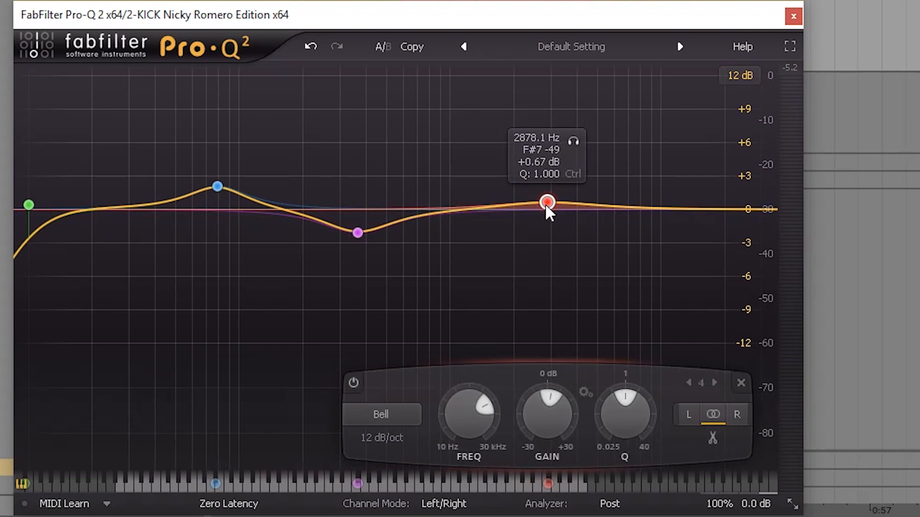
left_click_drag(548, 210, 544, 139)
left_click_drag(616, 438, 618, 414)
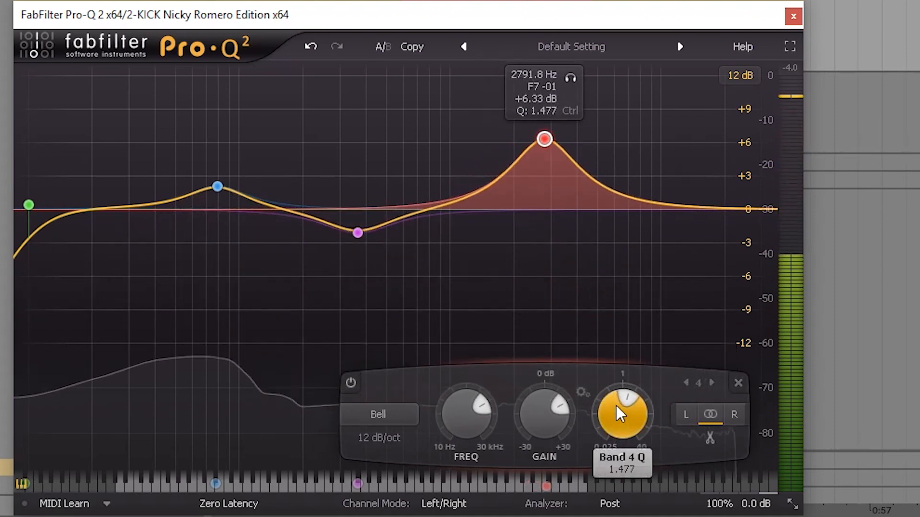
left_click_drag(559, 410, 540, 468)
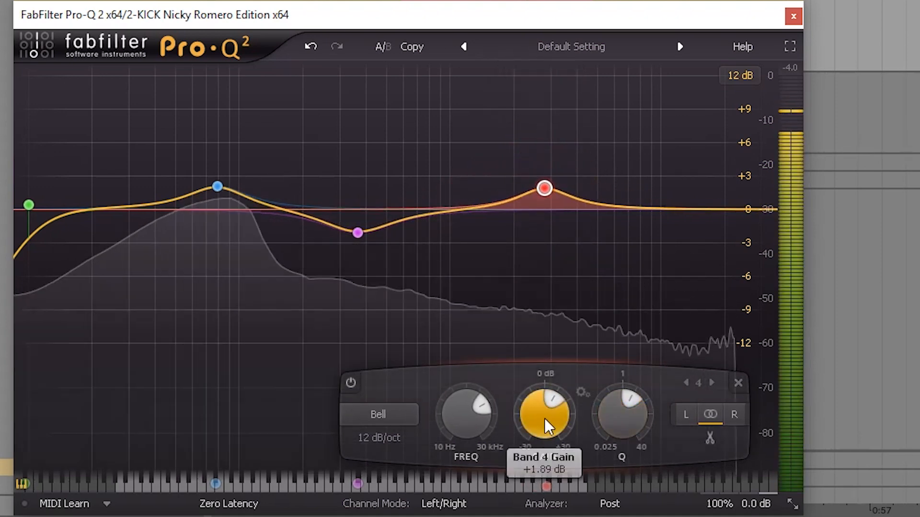
left_click_drag(548, 425, 554, 413)
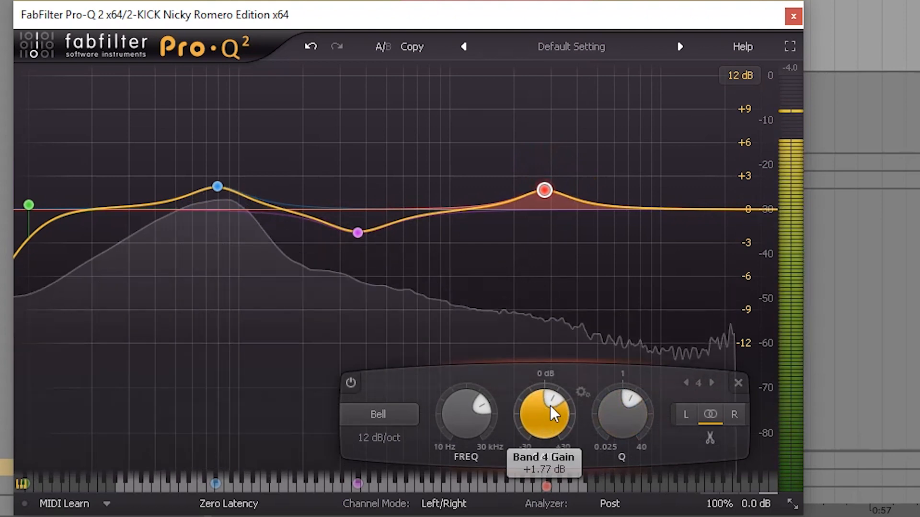
Step: Add a High Cut band at about 24460 Hz with a Q of 1.130 in the kick's Pro-Q 2
left_click_drag(764, 218, 762, 246)
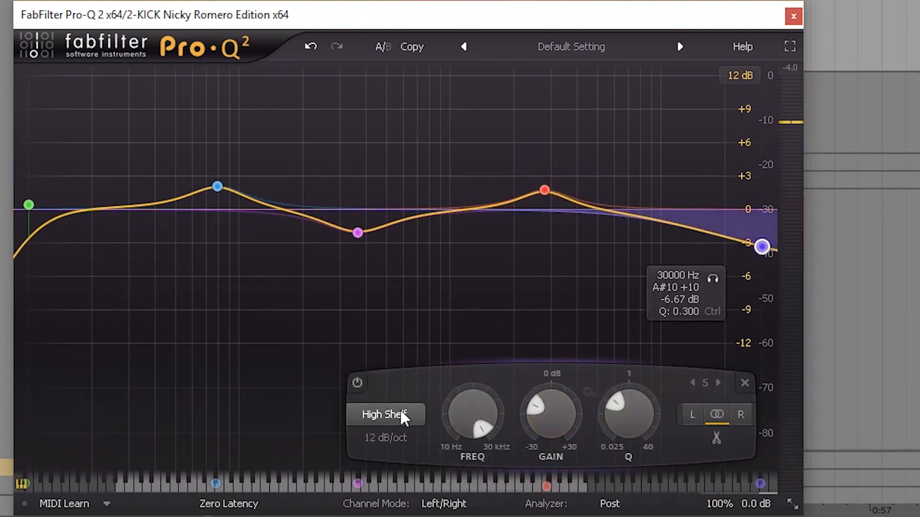
scroll(401, 418, "down", 1)
left_click_drag(627, 412, 653, 378)
left_click_drag(466, 401, 490, 468)
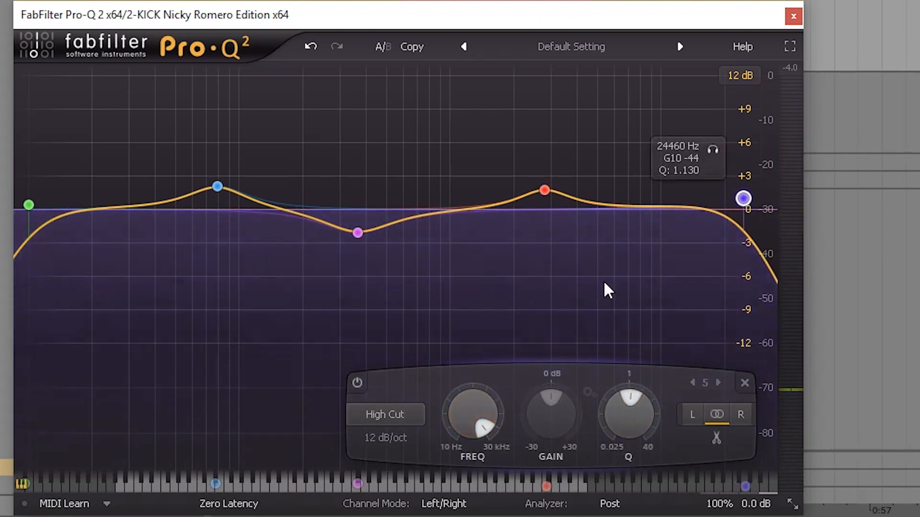
Step: Audition the loop with the equalized kick and close the Pro-Q 2 window
left_click_drag(503, 28, 568, 4)
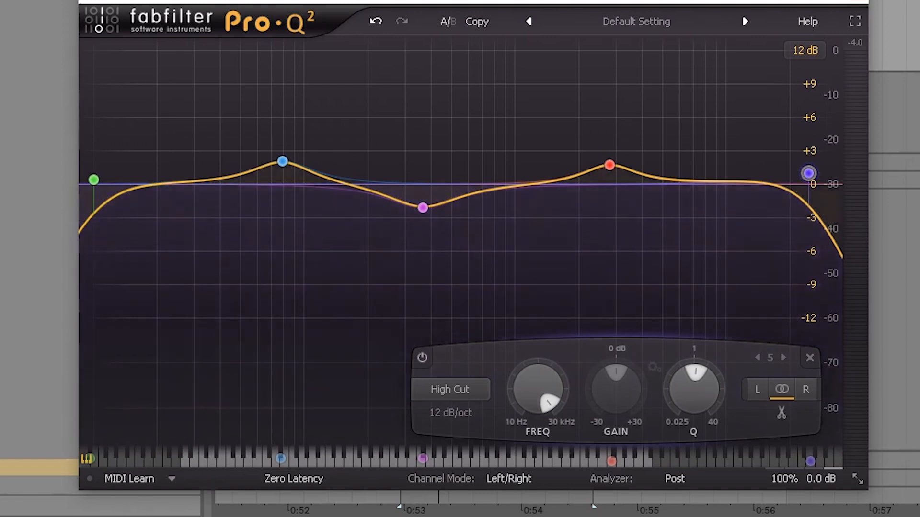
key("space")
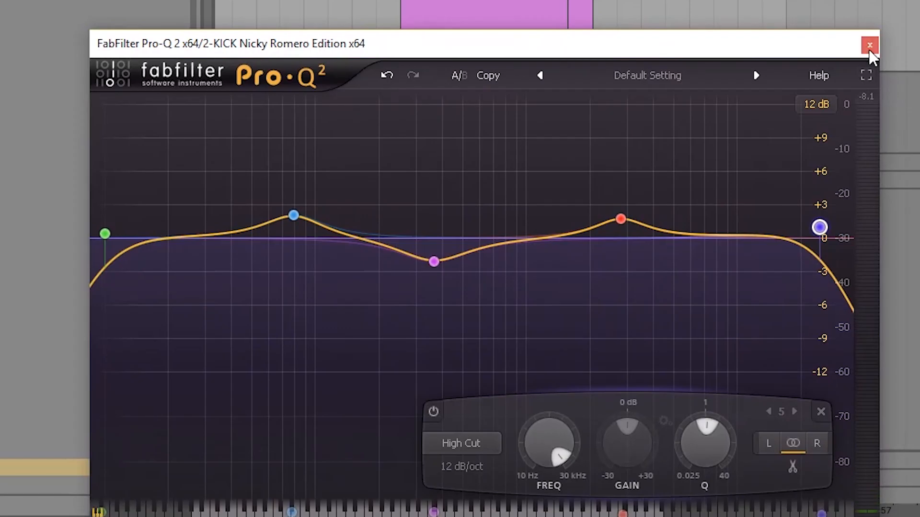
left_click(869, 46)
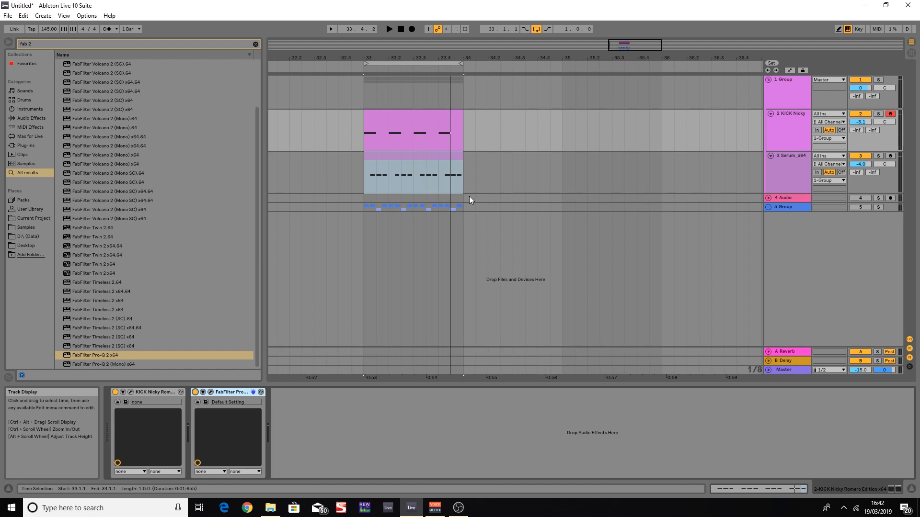
Step: Check the hi-hat tracks inside the 5 Group, activate the folded group, and audition the loop with it
left_click(768, 207)
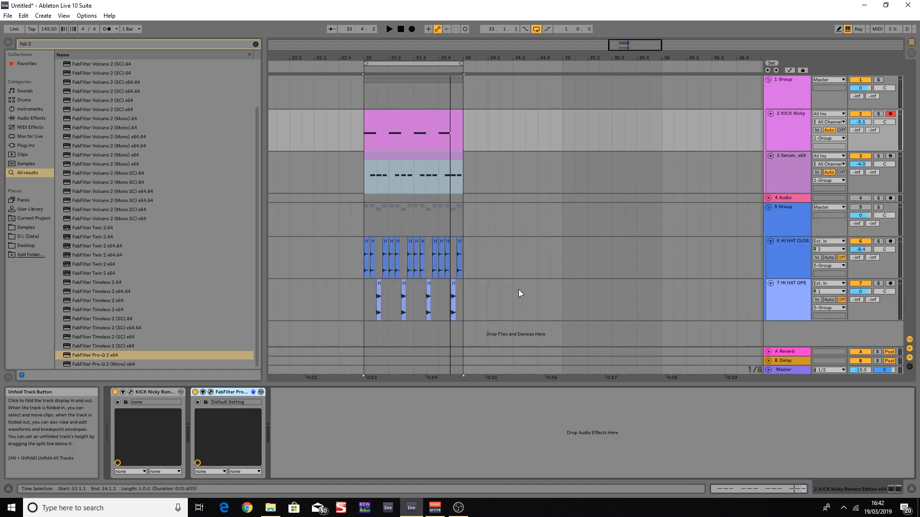
left_click(769, 208)
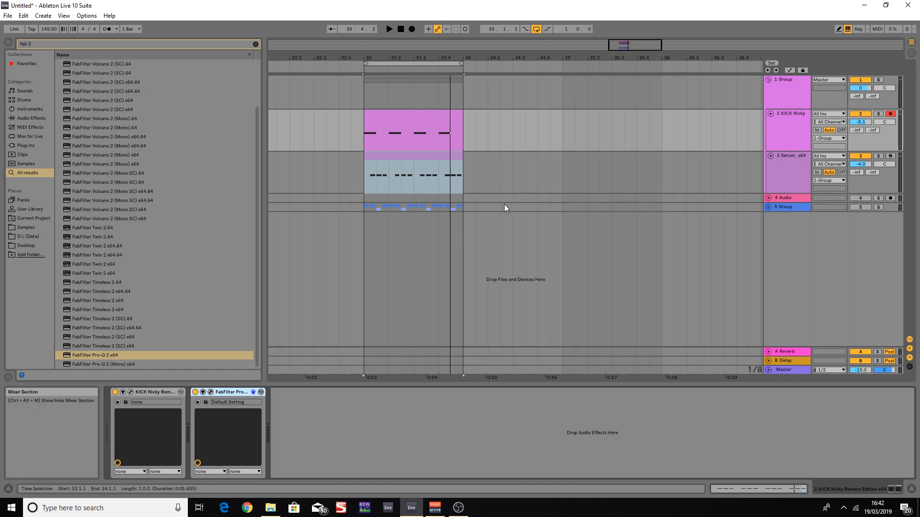
left_click(866, 206)
key("space")
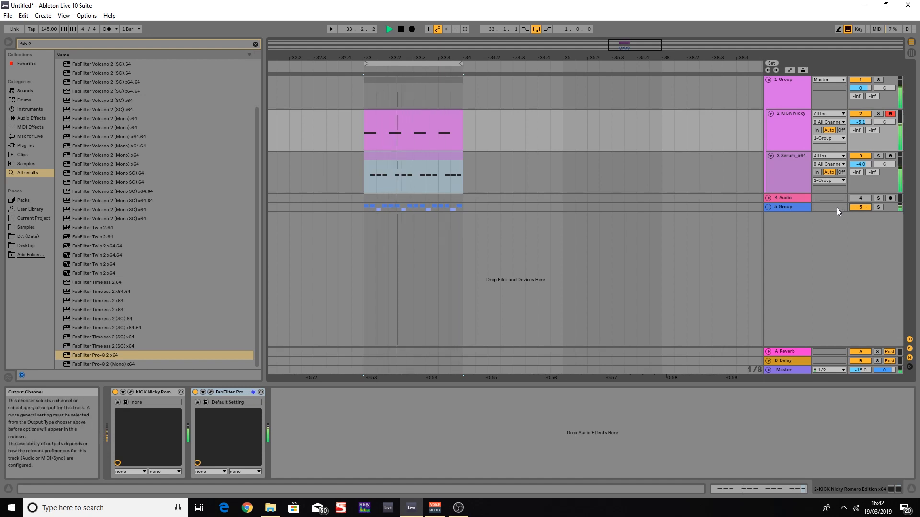
key("space")
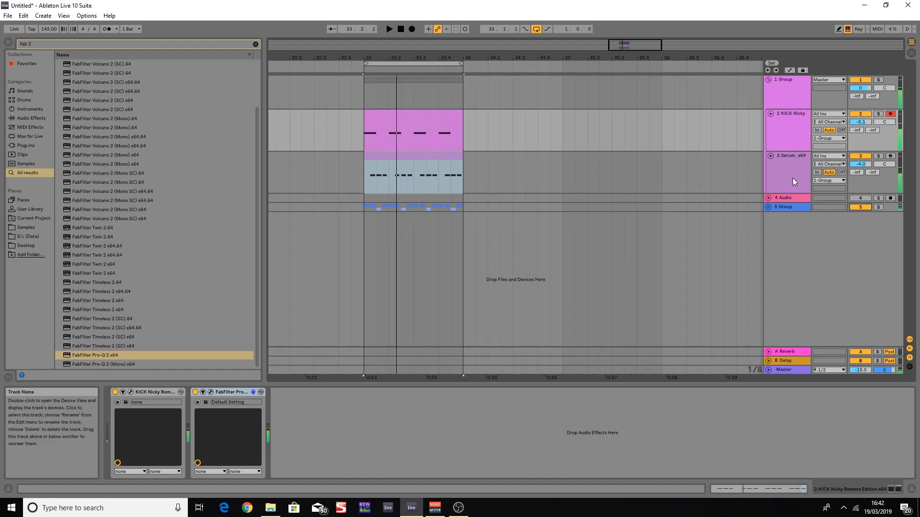
Step: Compare the Serum bass with RBass Stereo bypassed during playback, and leave the effect switched on
left_click(791, 176)
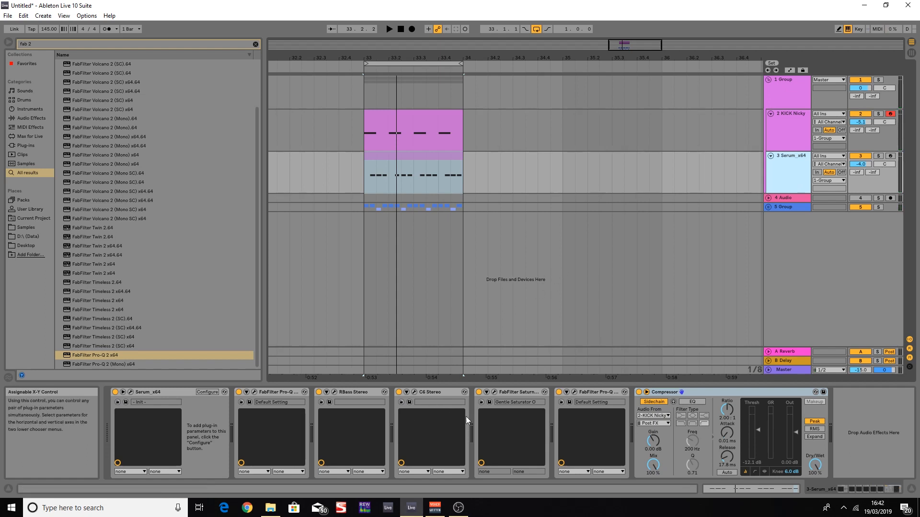
left_click(359, 392)
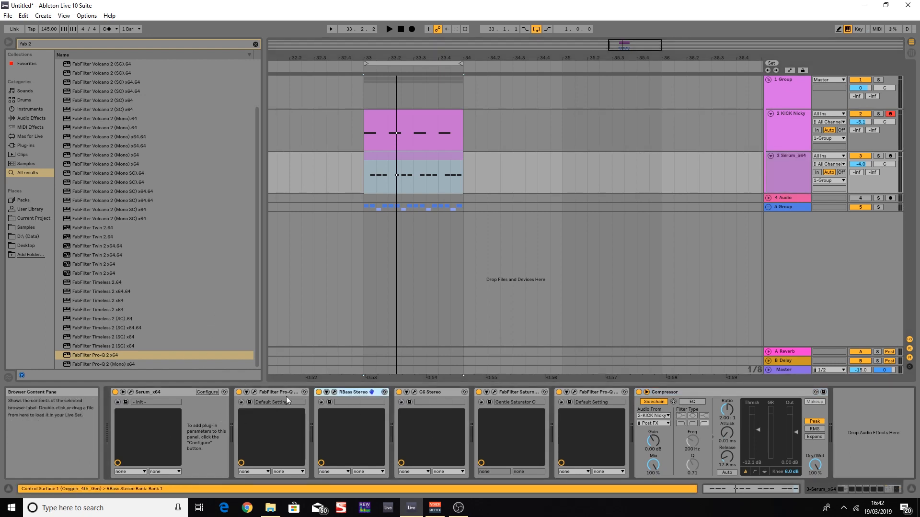
left_click(319, 391)
key("space")
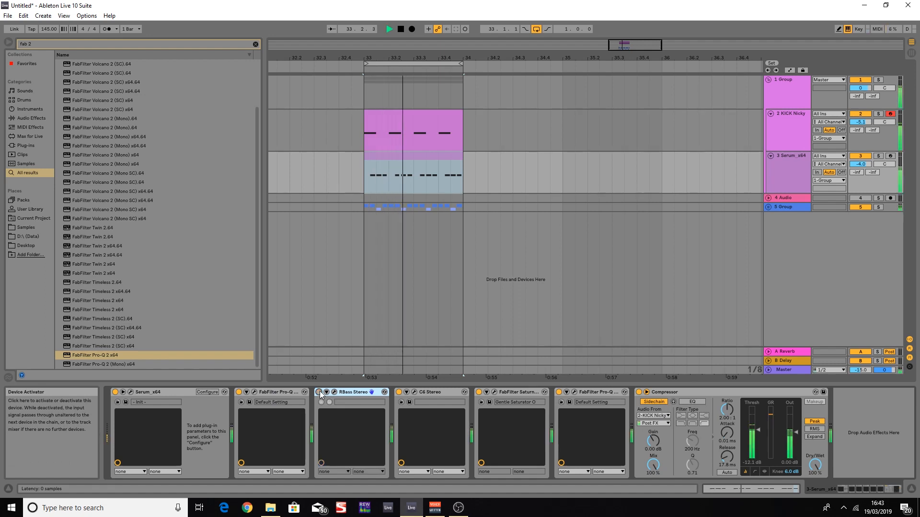
left_click(319, 392)
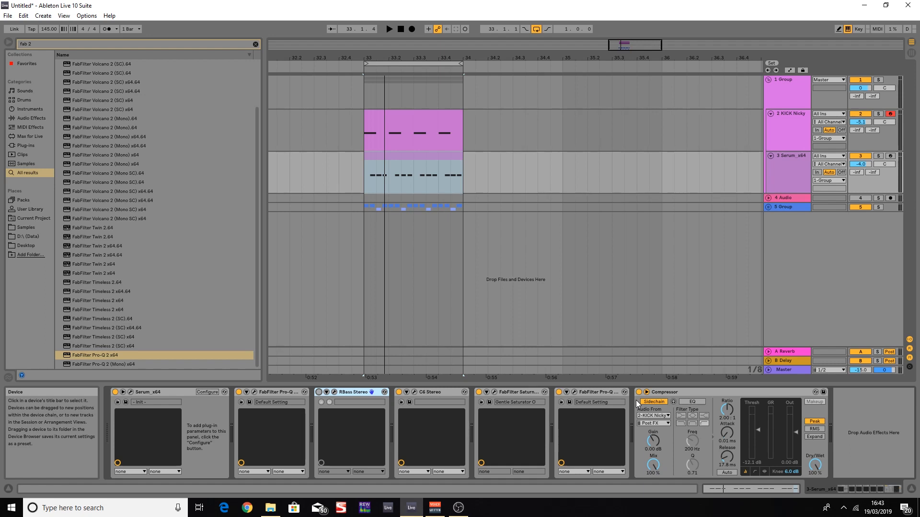
left_click(318, 392)
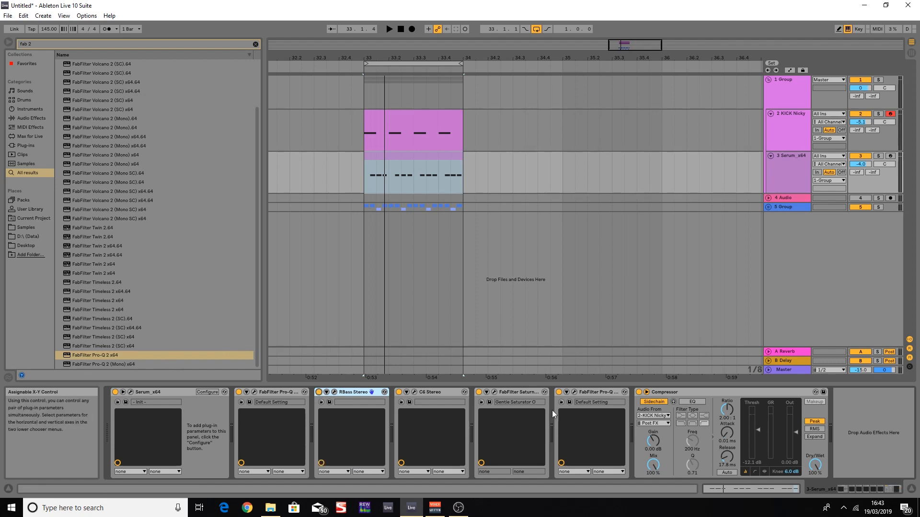